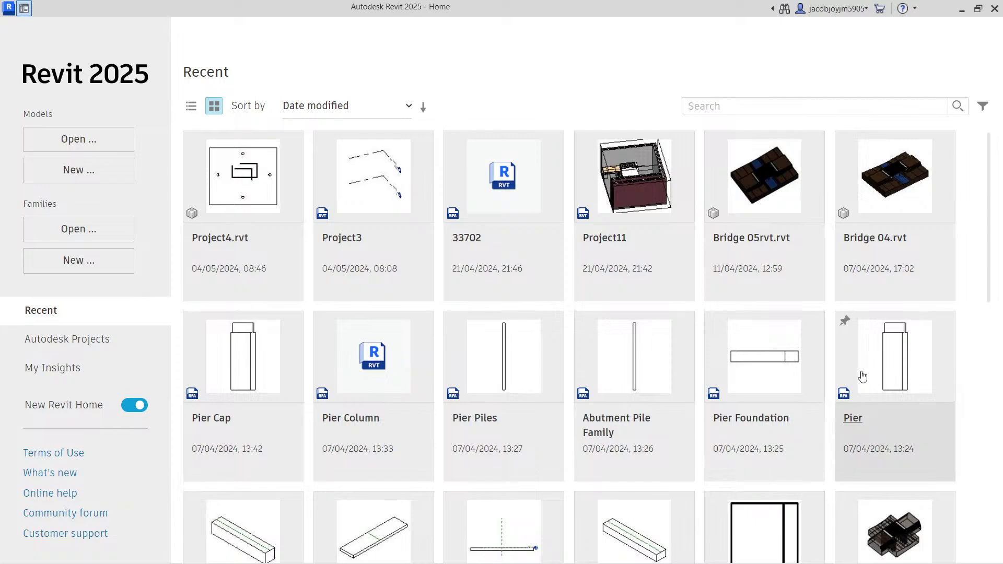
- Start a new project from the Construction Template
mouse_move(850, 375)
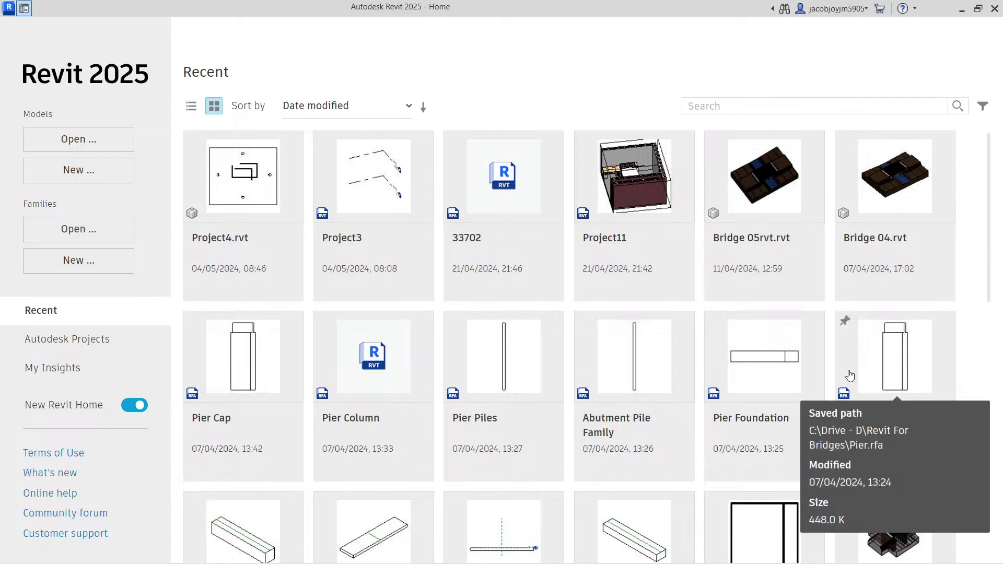
click(82, 171)
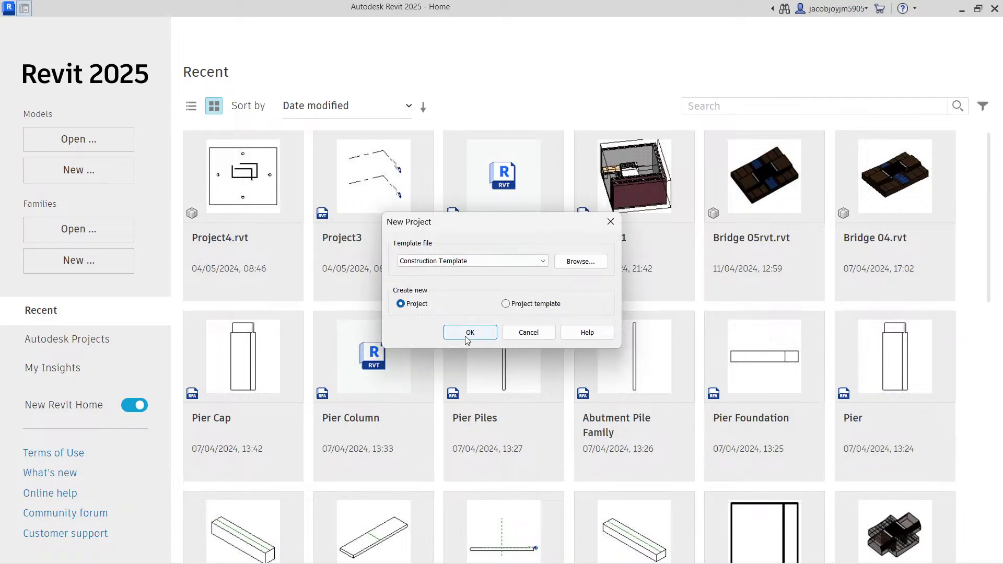
click(468, 261)
click(472, 261)
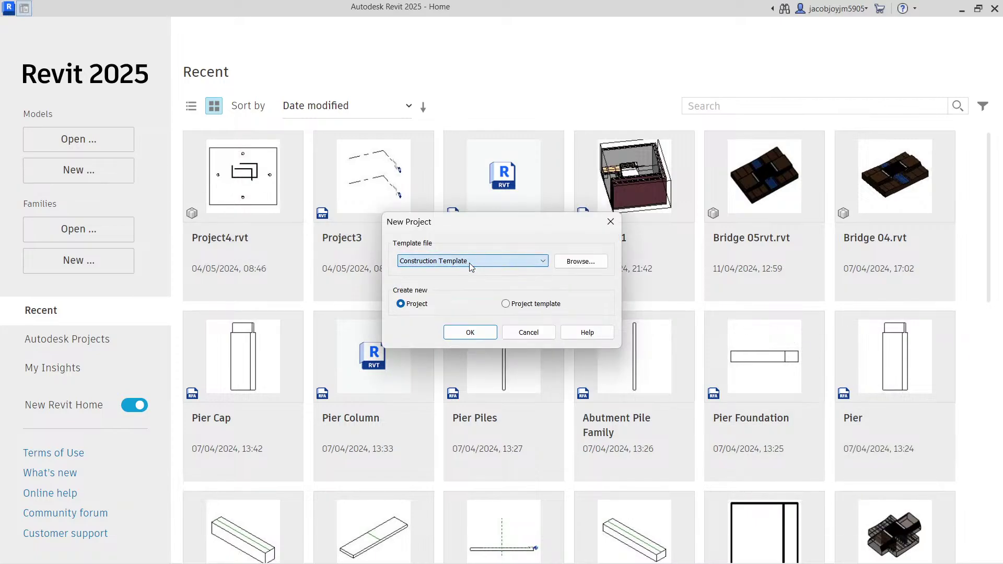
click(470, 333)
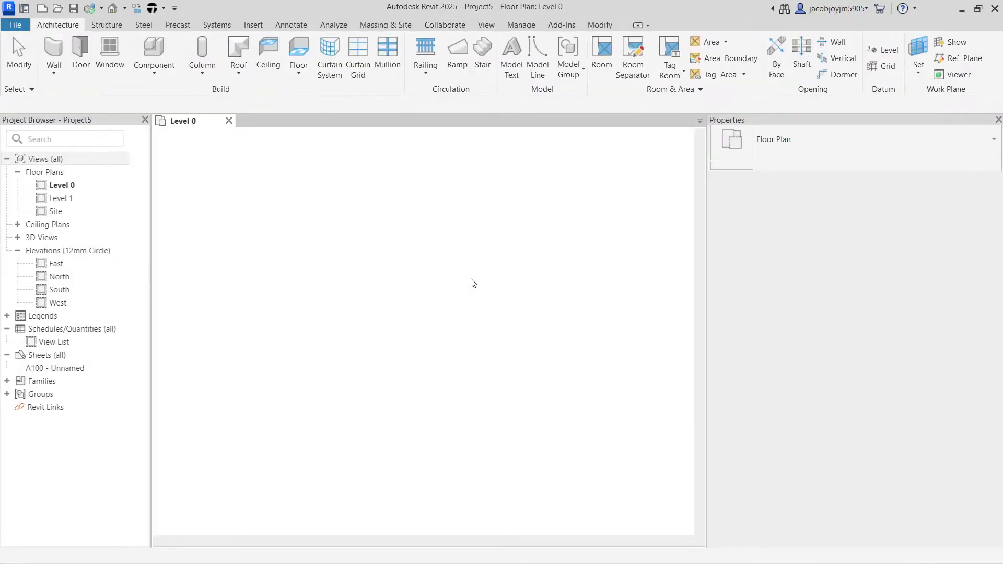
scroll(472, 283, down, 2)
scroll(472, 284, up, 3)
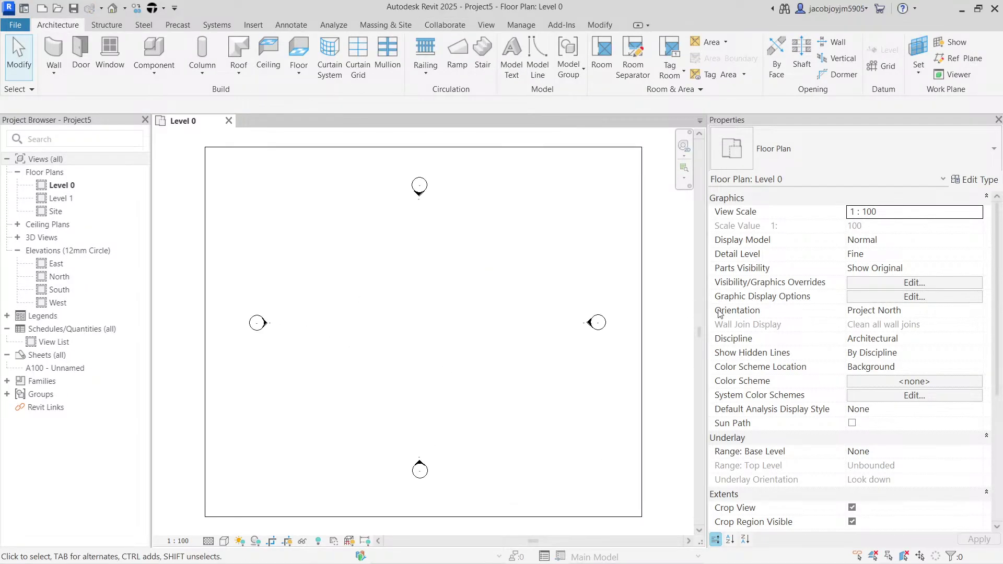
drag(706, 301, 772, 301)
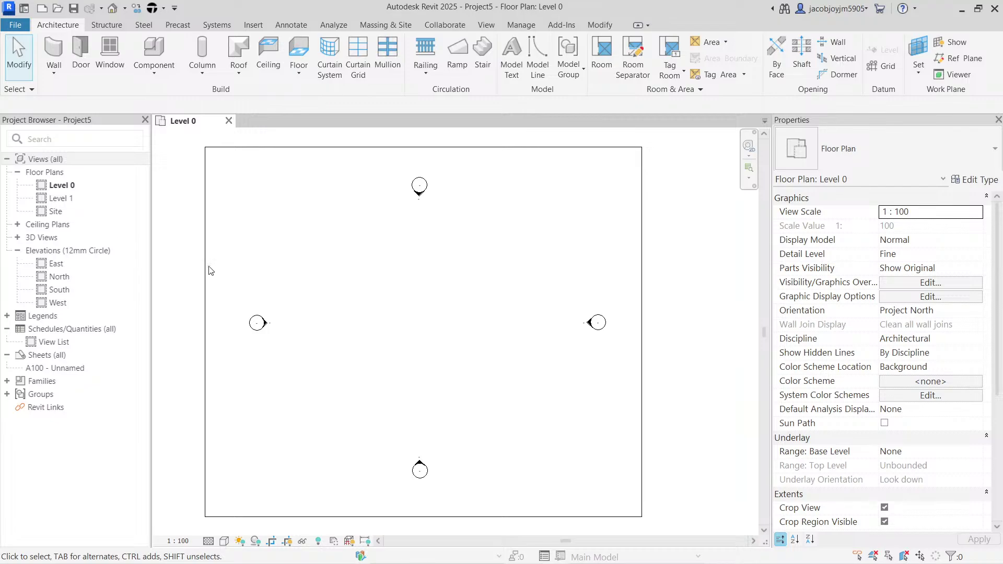
scroll(376, 280, down, 2)
scroll(376, 280, up, 2)
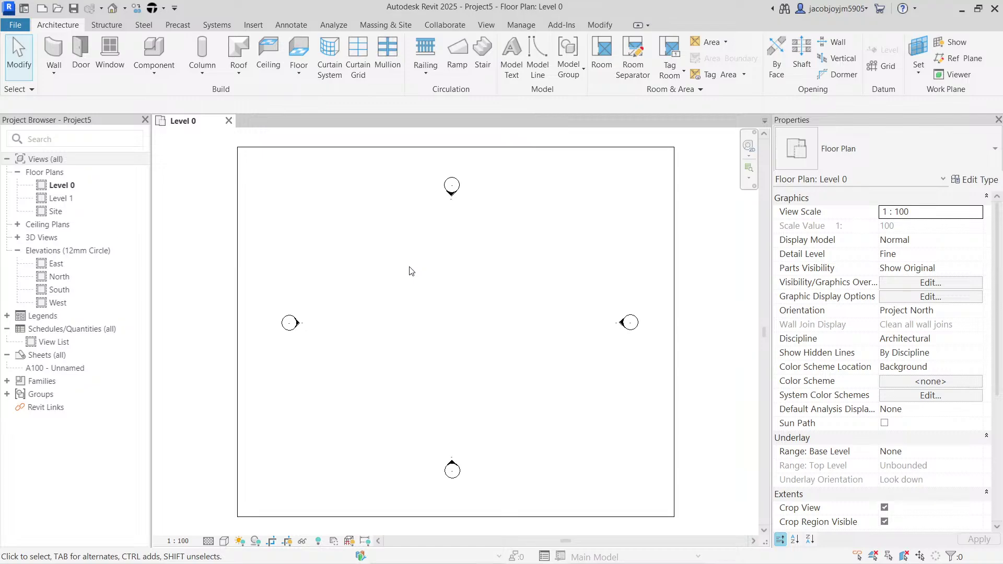
- Draw a 12010 by 9710 rectangle of four walls on Level 0 with WA
key(w)
key(a)
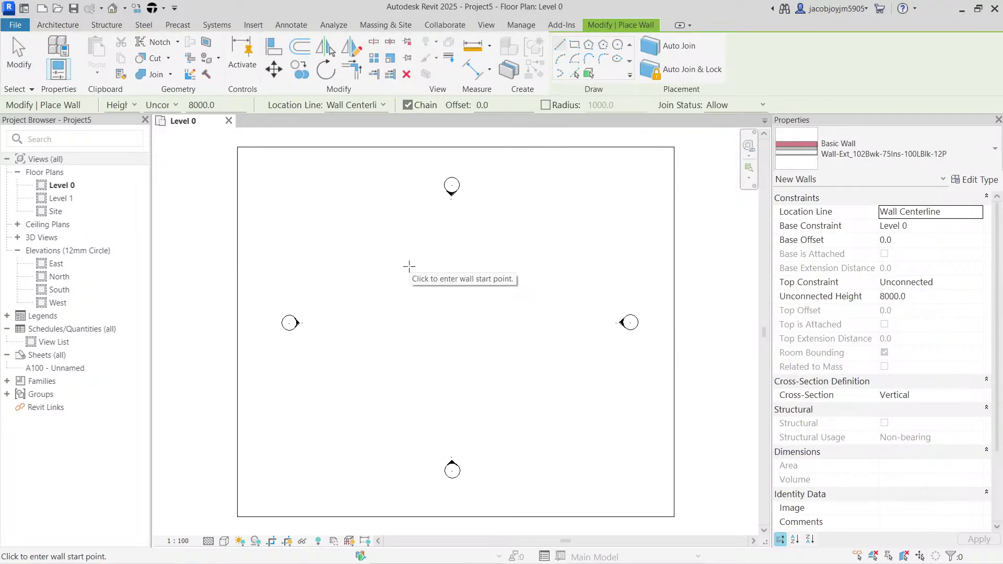
click(574, 44)
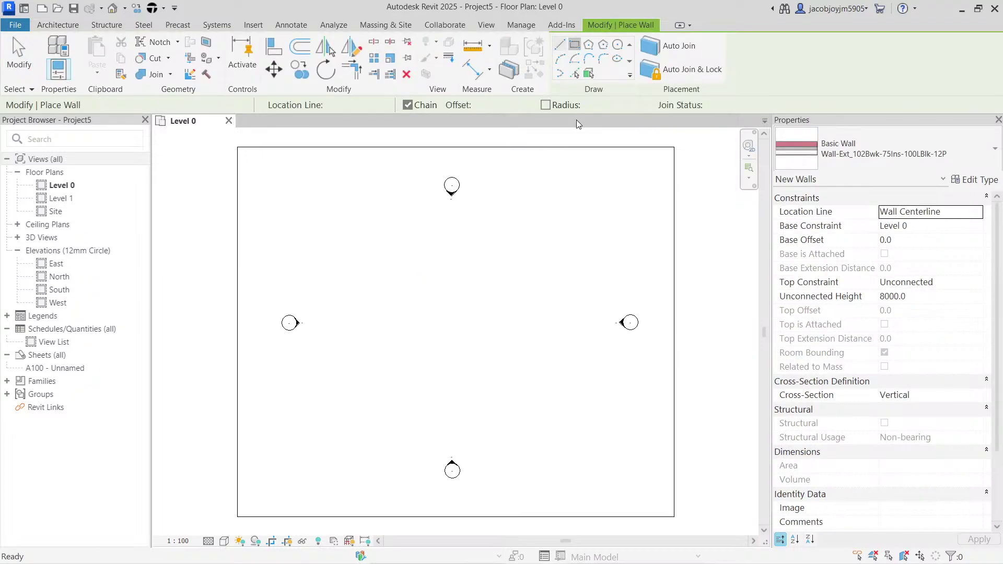
click(386, 266)
click(542, 391)
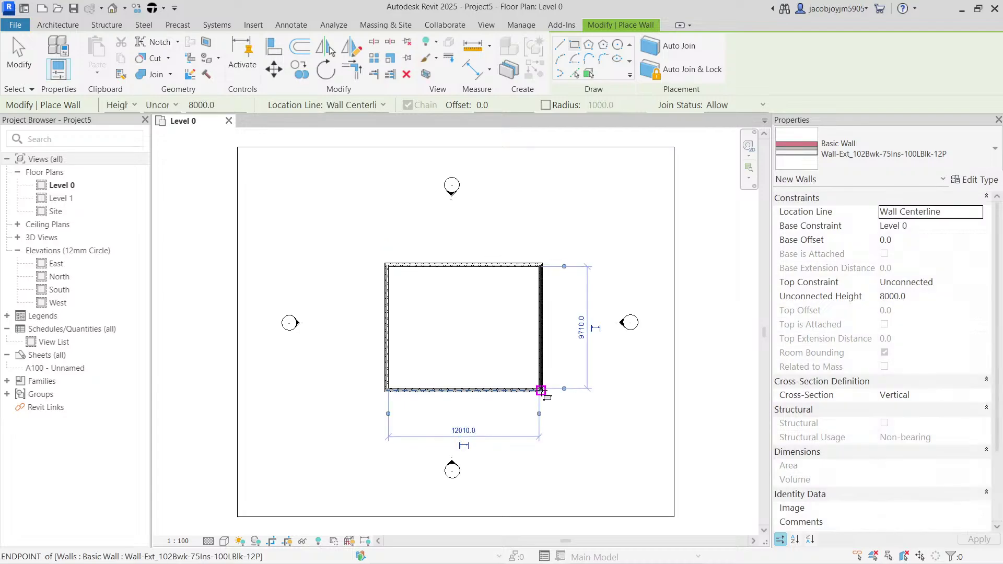
- Sketch a roof footprint at Level 1 by picking all four walls
key(Escape)
key(Escape)
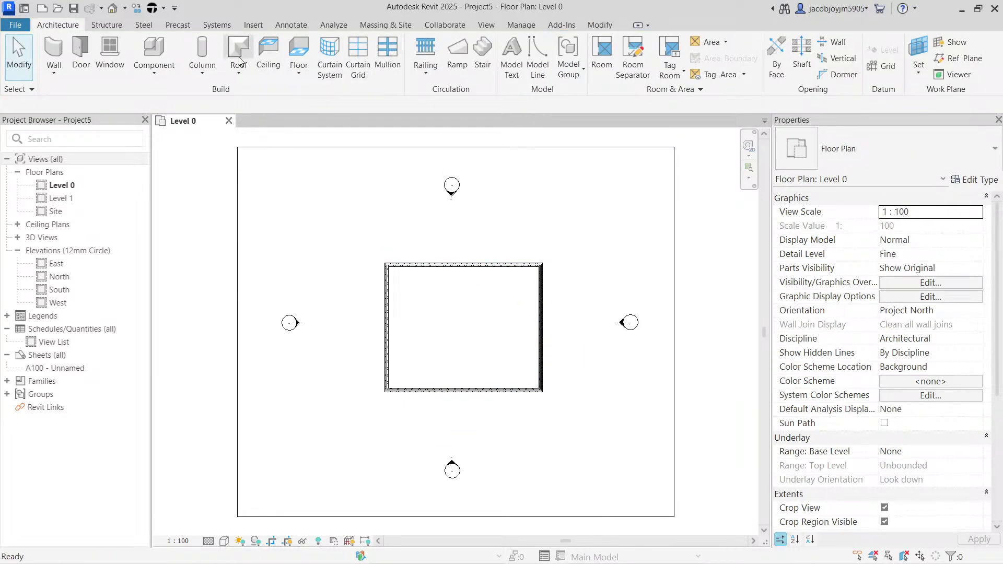
click(238, 50)
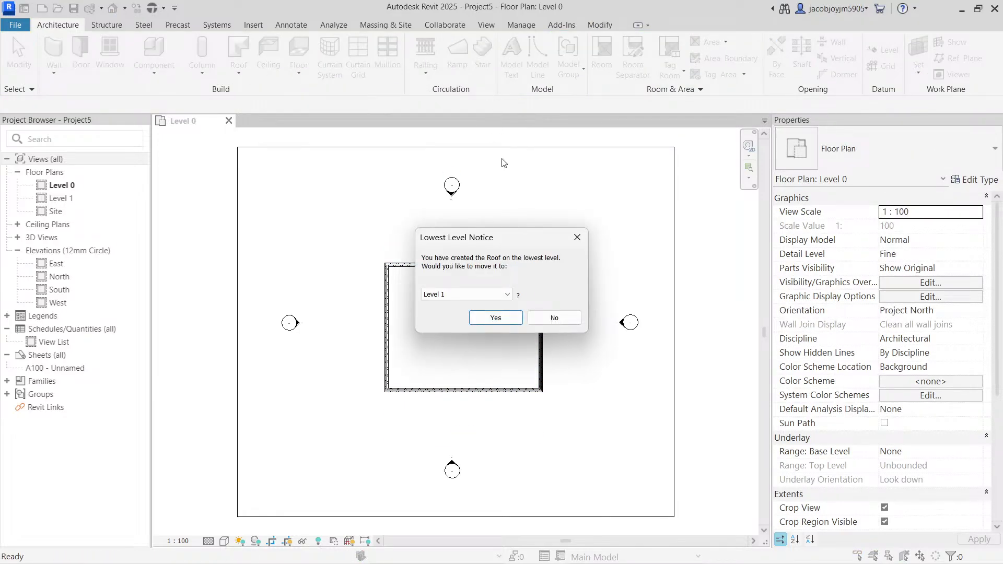
click(495, 318)
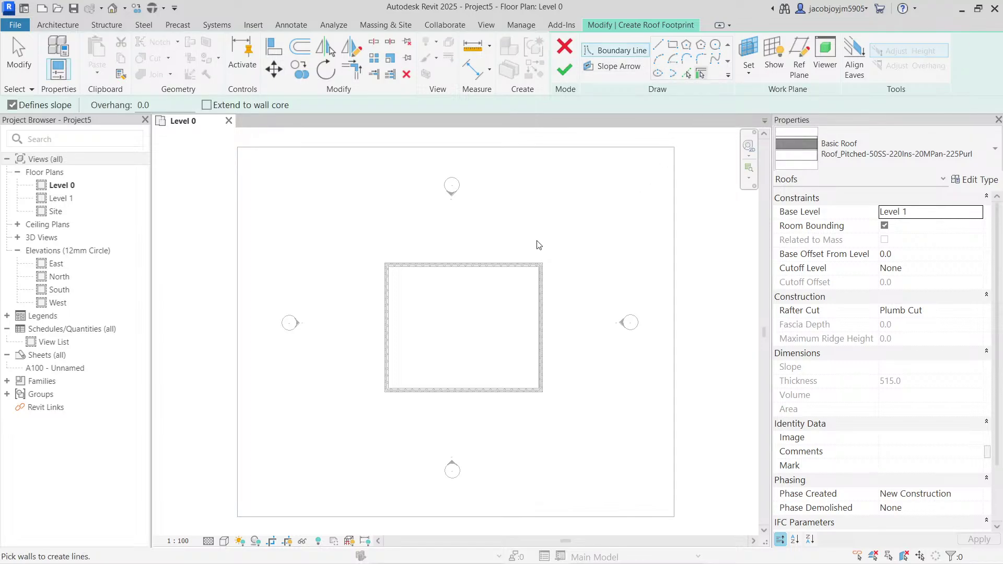
click(459, 265)
click(540, 345)
click(488, 390)
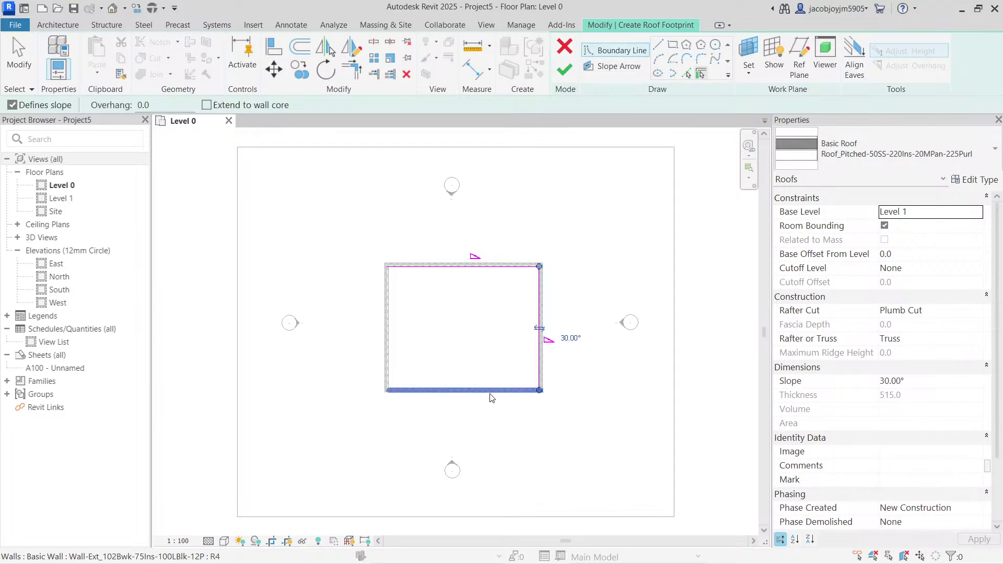
click(388, 328)
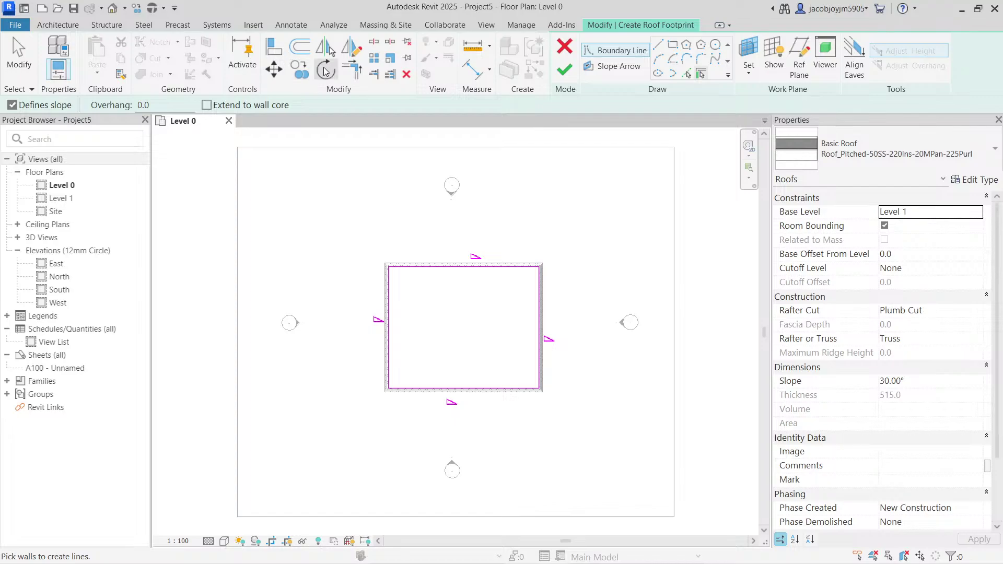
- Offset the roof boundary 1000 outward, finish the 30° roof unattached, and view it in 3D
click(301, 50)
drag(332, 103, 280, 103)
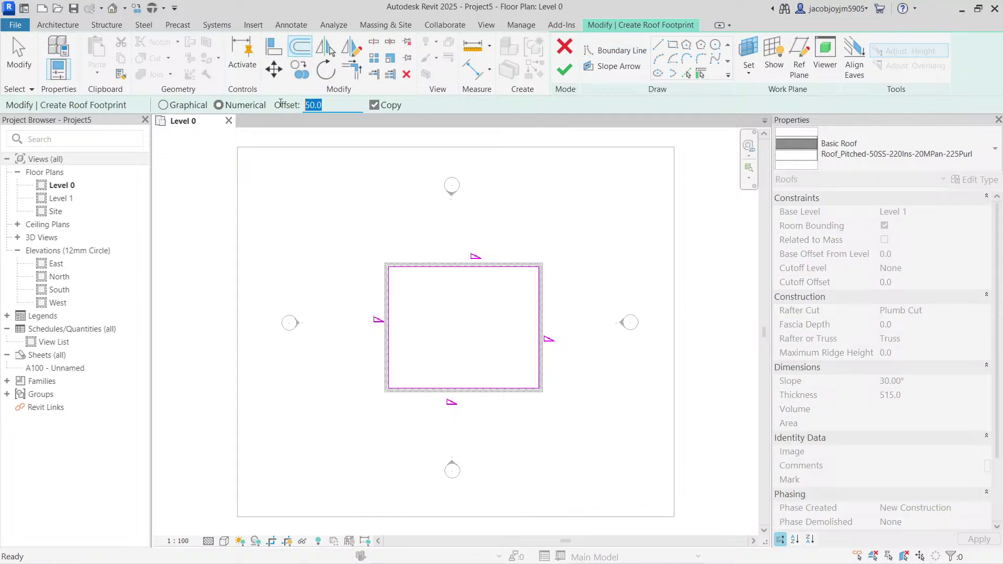
text(1000)
click(374, 105)
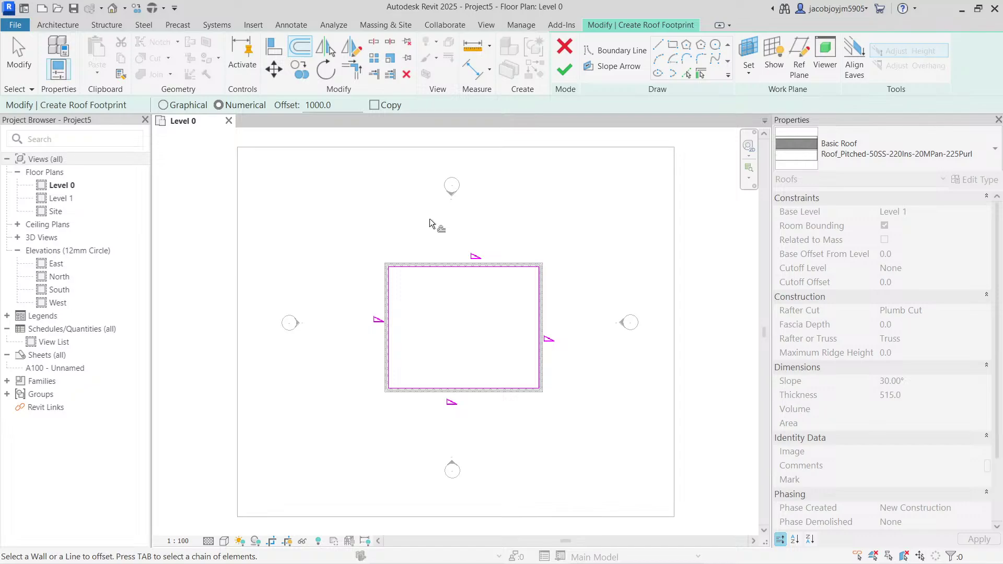
click(431, 266)
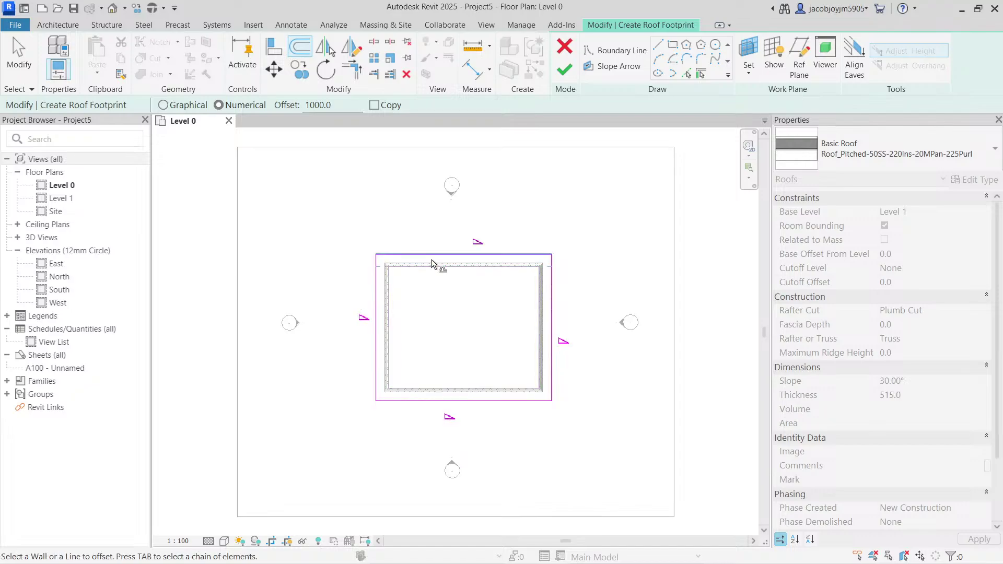
click(564, 69)
click(609, 291)
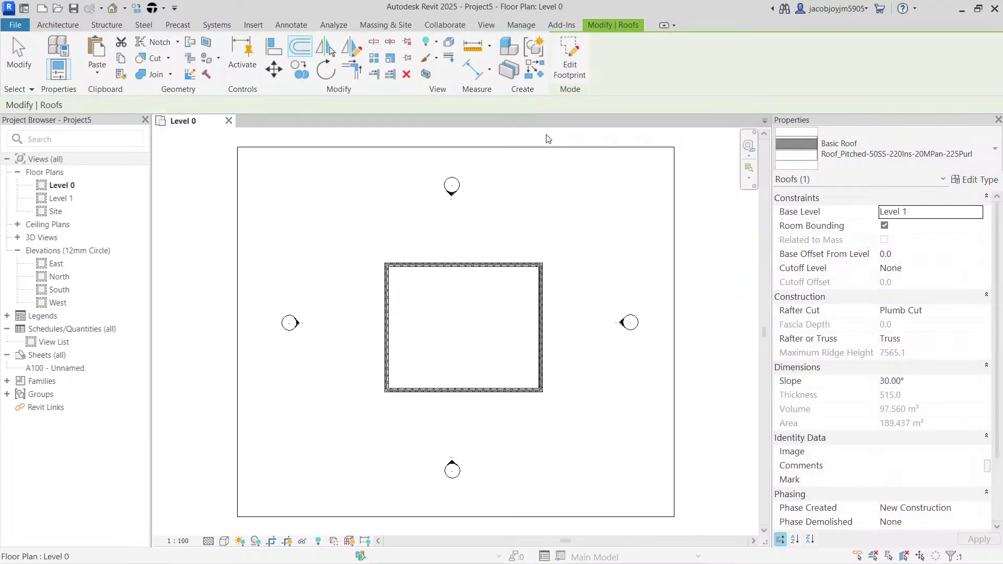
click(485, 25)
click(413, 42)
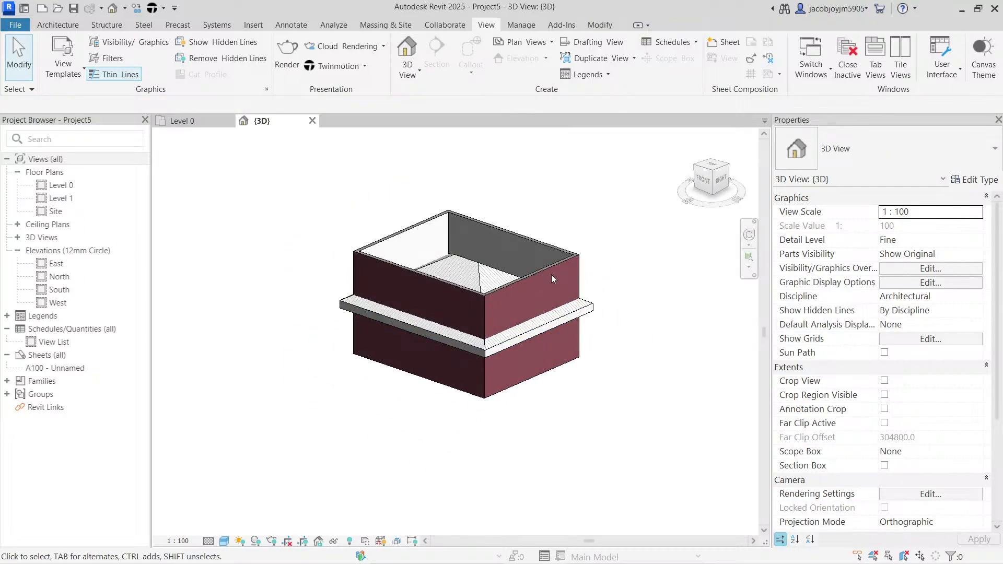
- Attach the tops of all four Tab-selected walls to the hip roof
key(Tab)
click(548, 271)
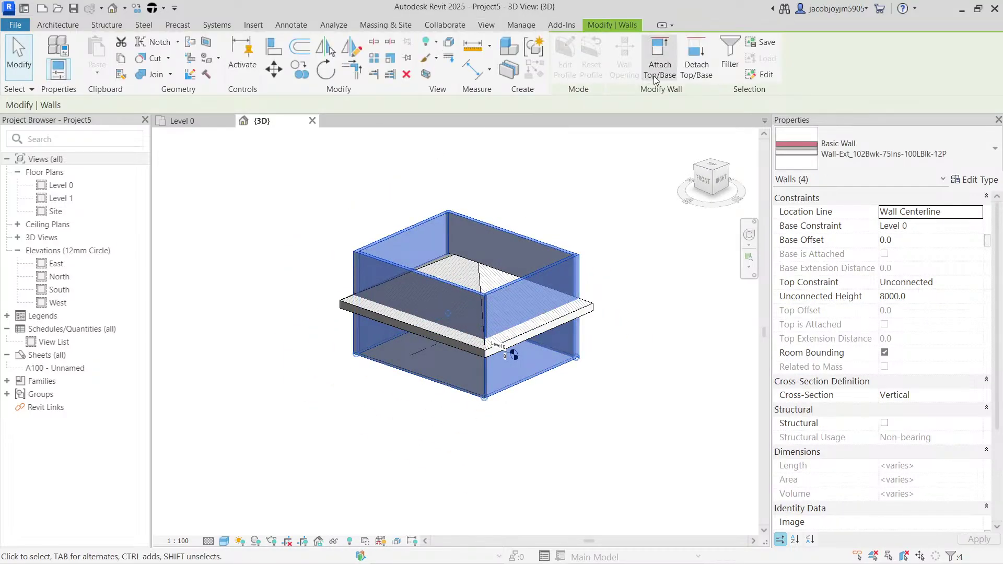
click(654, 78)
click(424, 291)
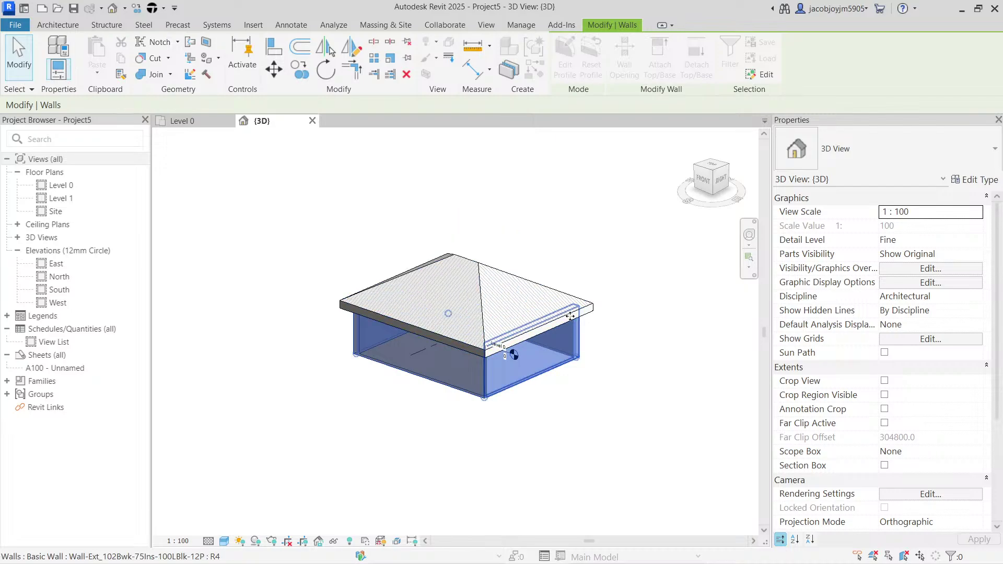
shift+middle_drag(424, 291, 365, 356)
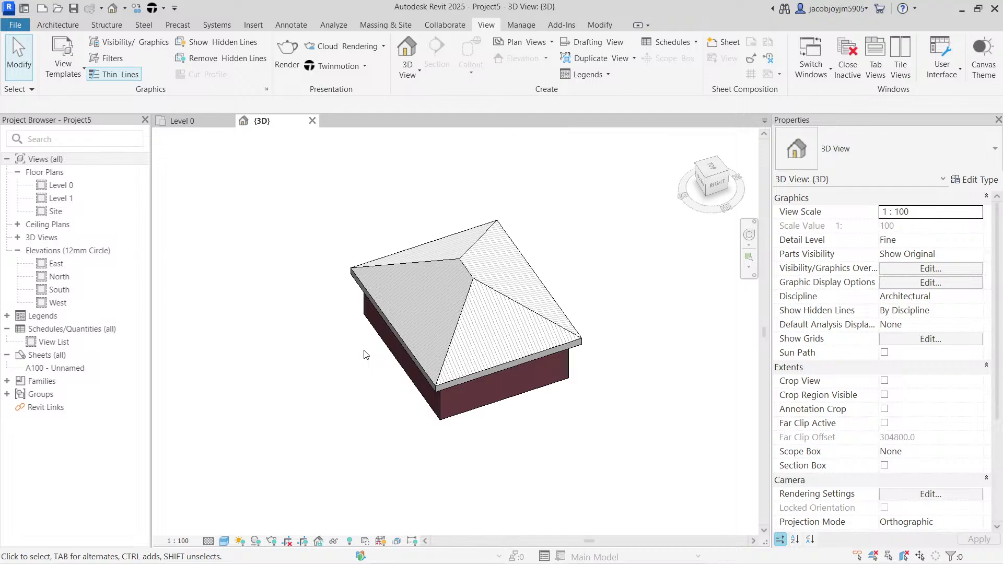
click(12, 27)
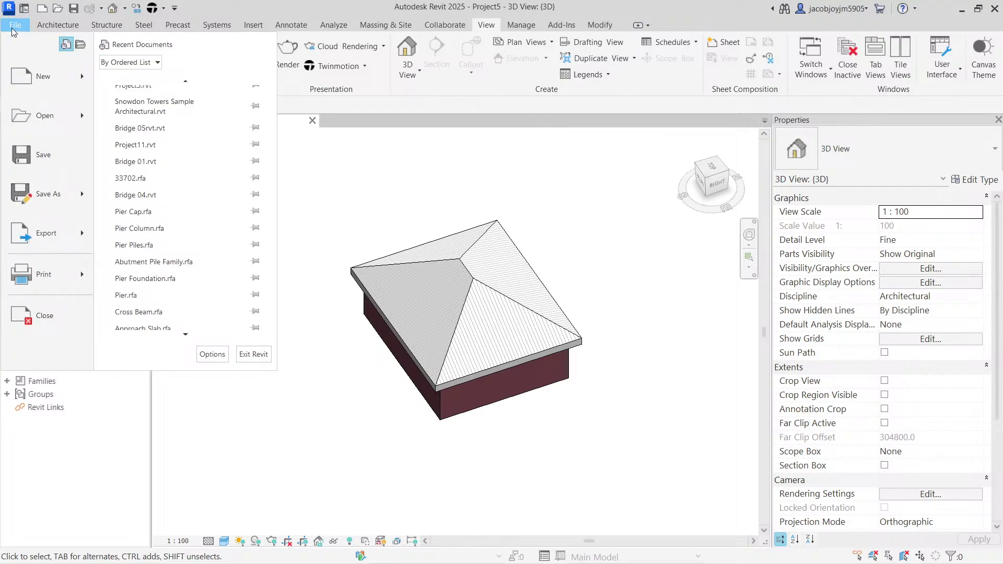
- Save the project as 'Arch Model' in the Revit Project folder
click(53, 155)
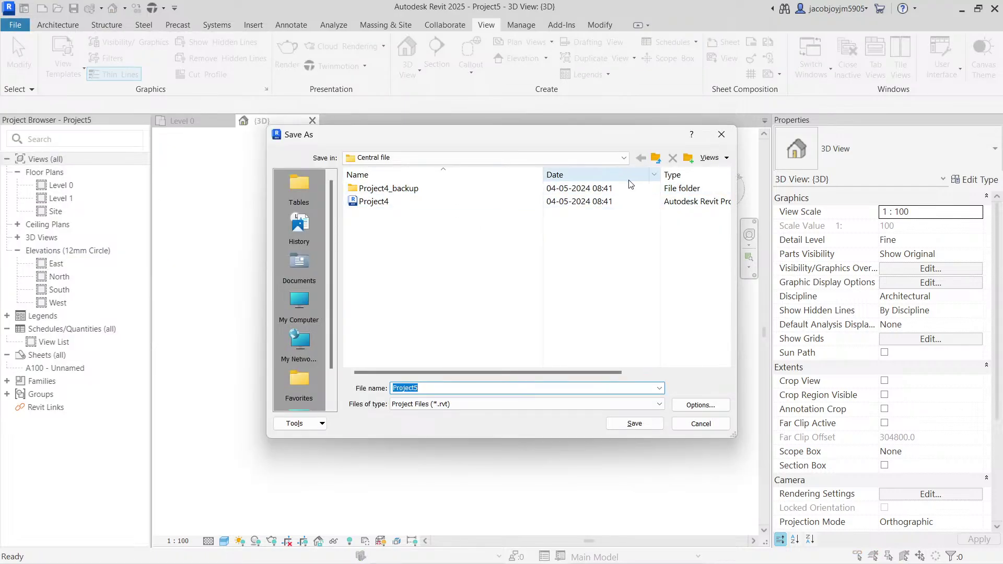
click(655, 158)
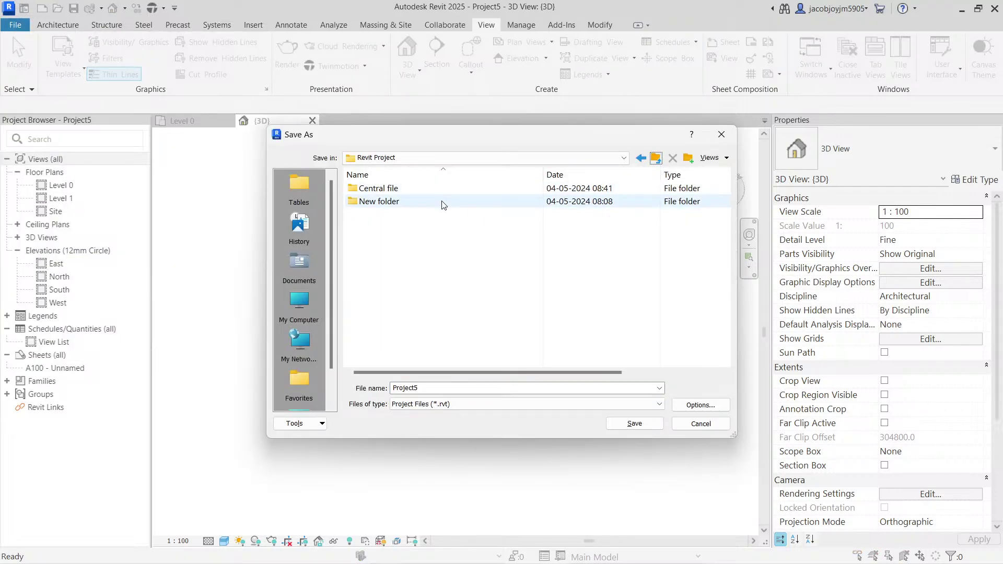
click(455, 388)
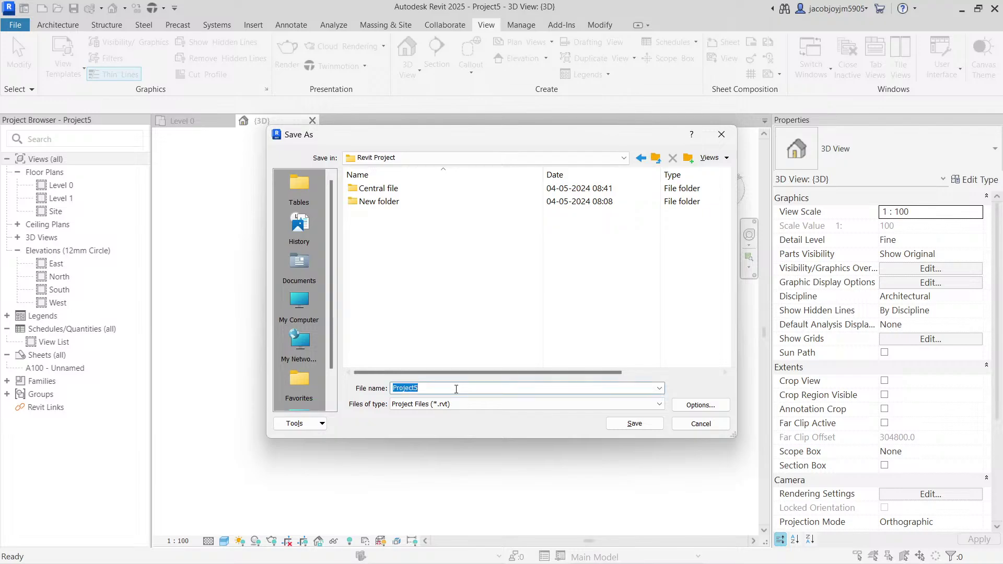
text(Arch Model)
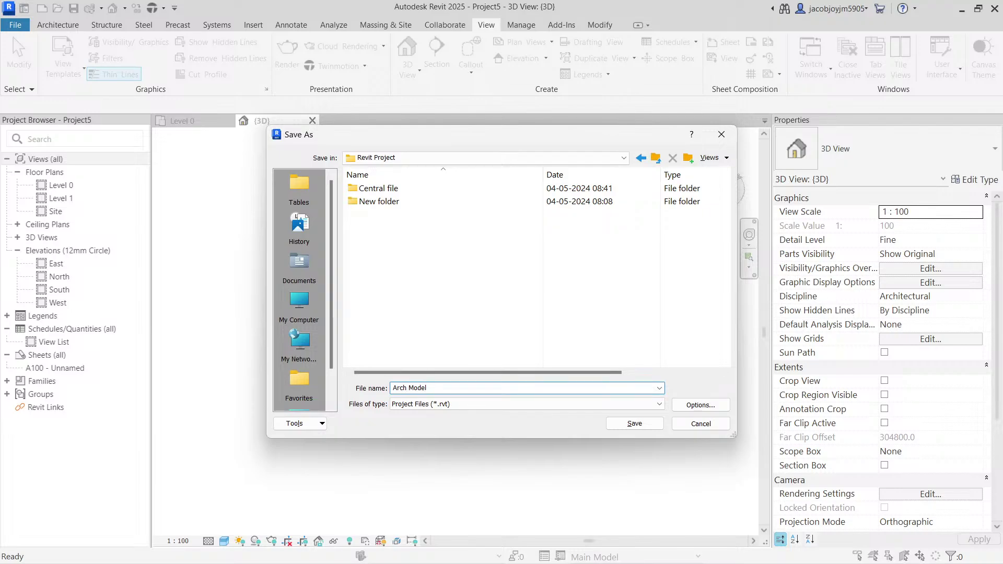
click(700, 405)
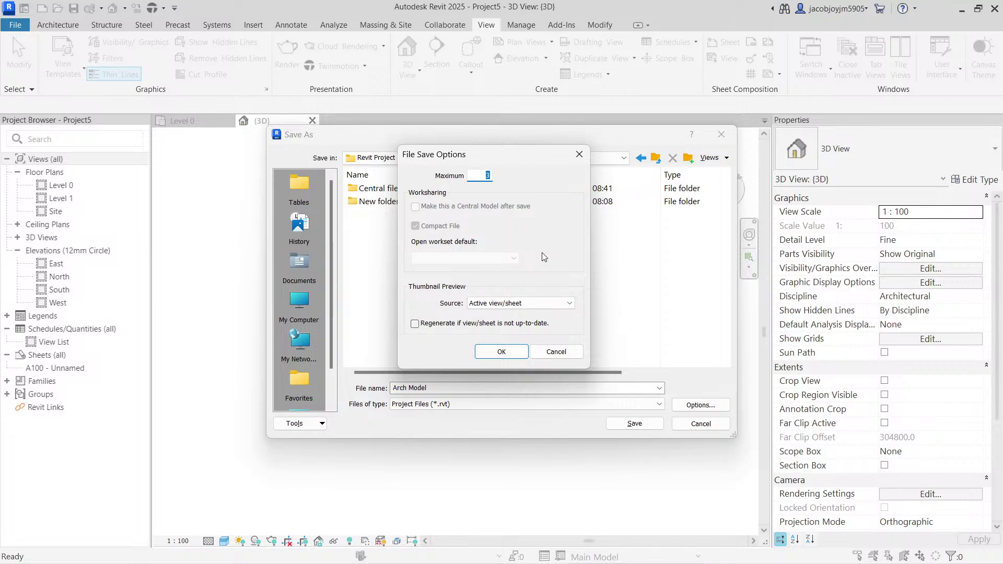
click(501, 351)
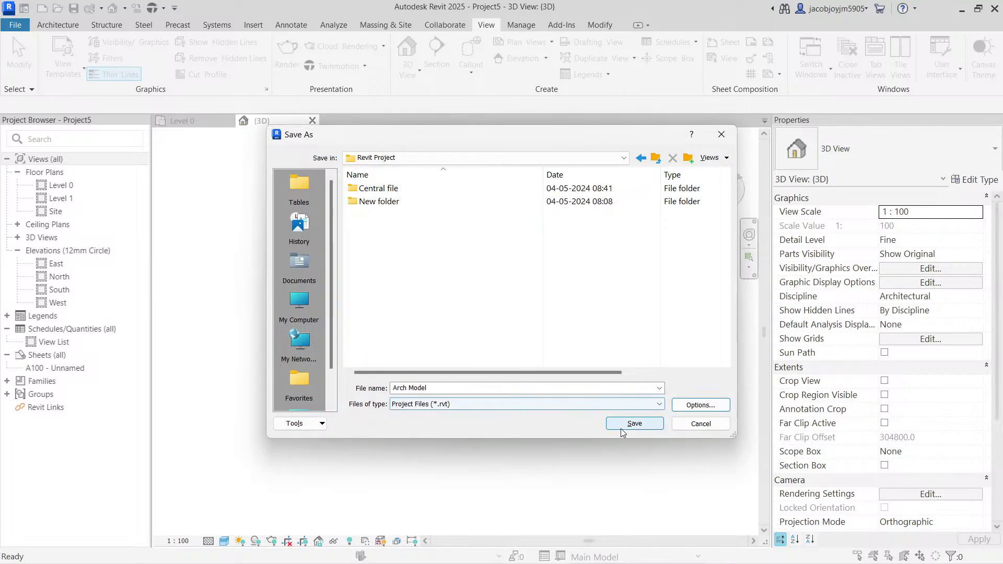
click(626, 426)
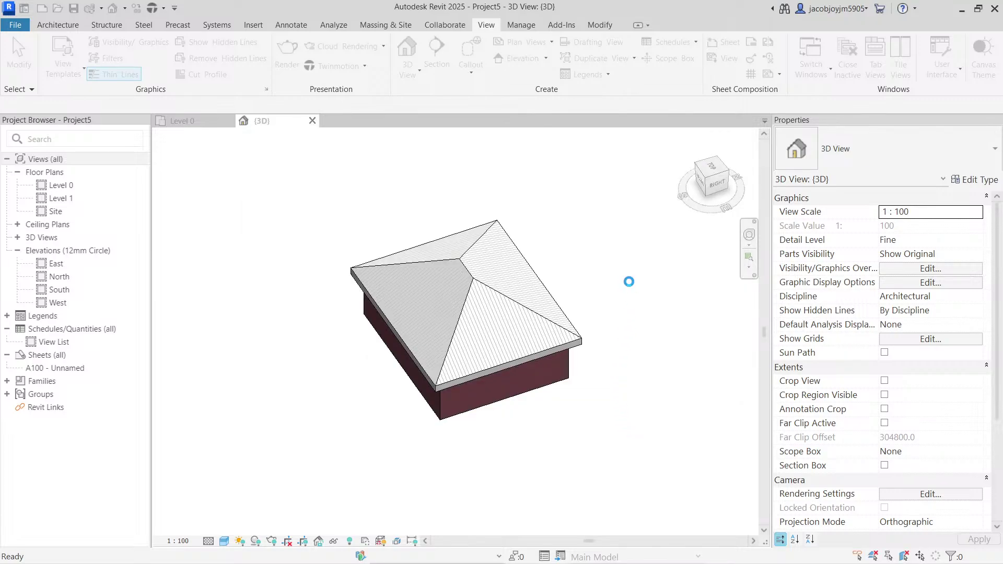
- Close Arch Model and start a new project from the Structural Template
click(15, 24)
click(47, 315)
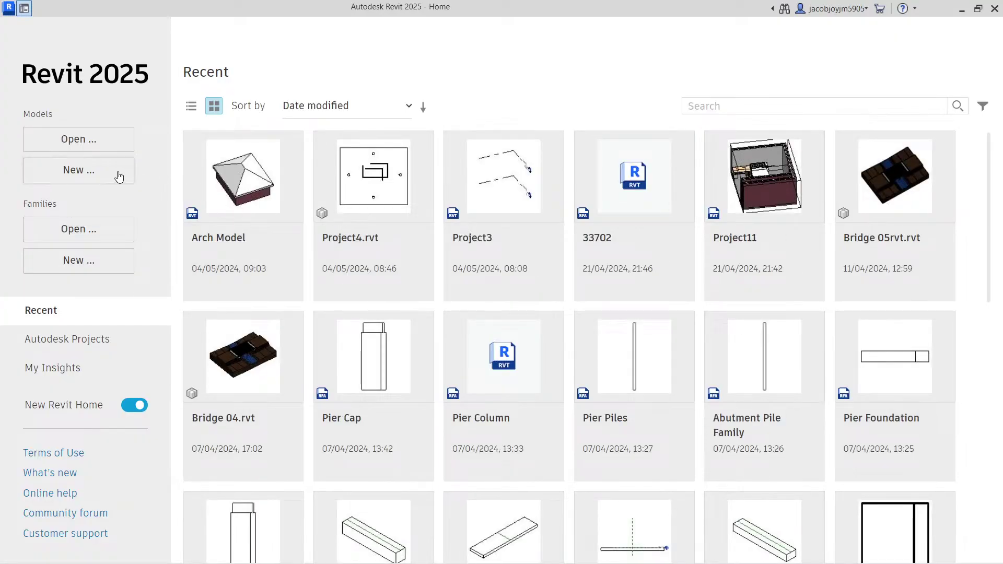
click(118, 174)
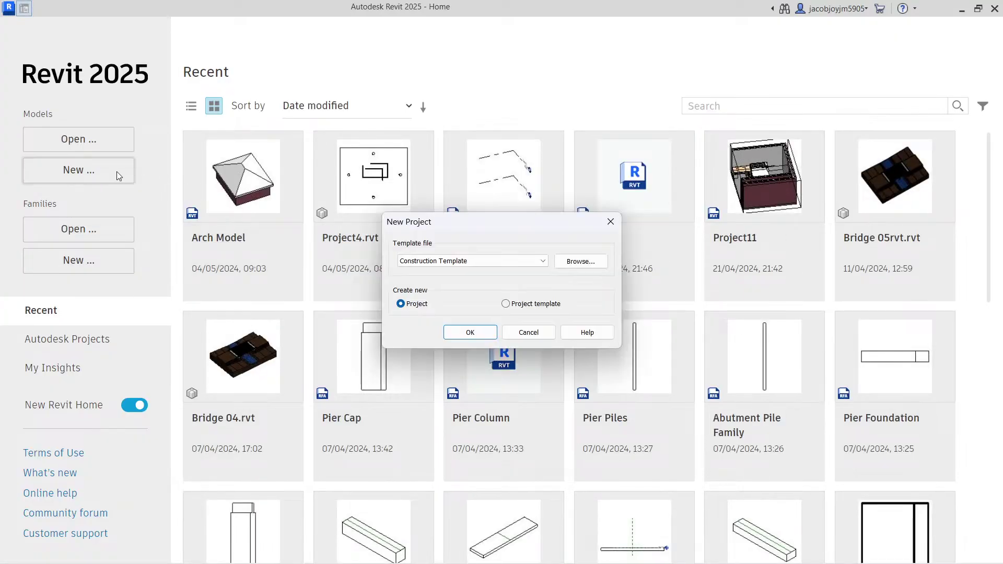
click(437, 265)
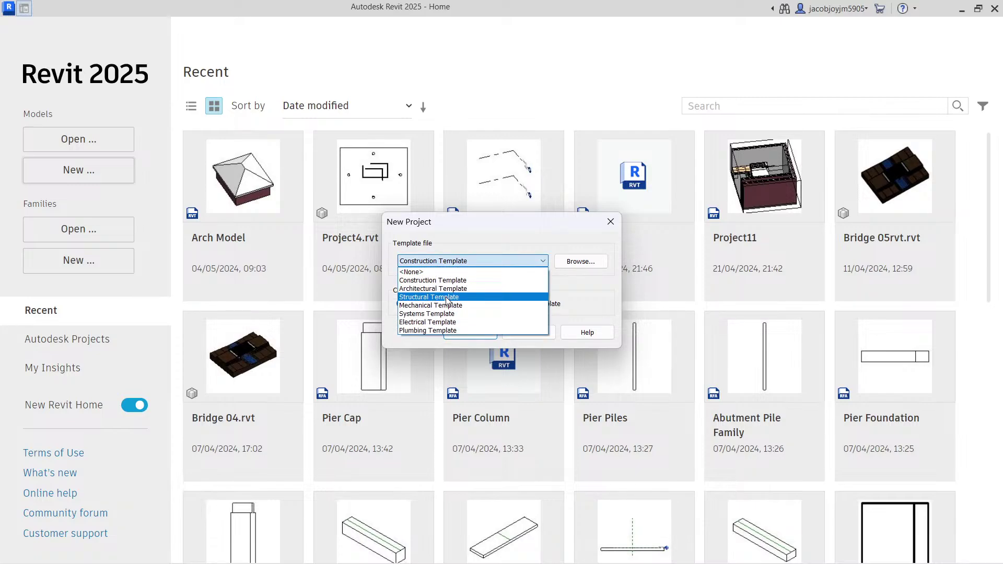
click(446, 297)
click(470, 332)
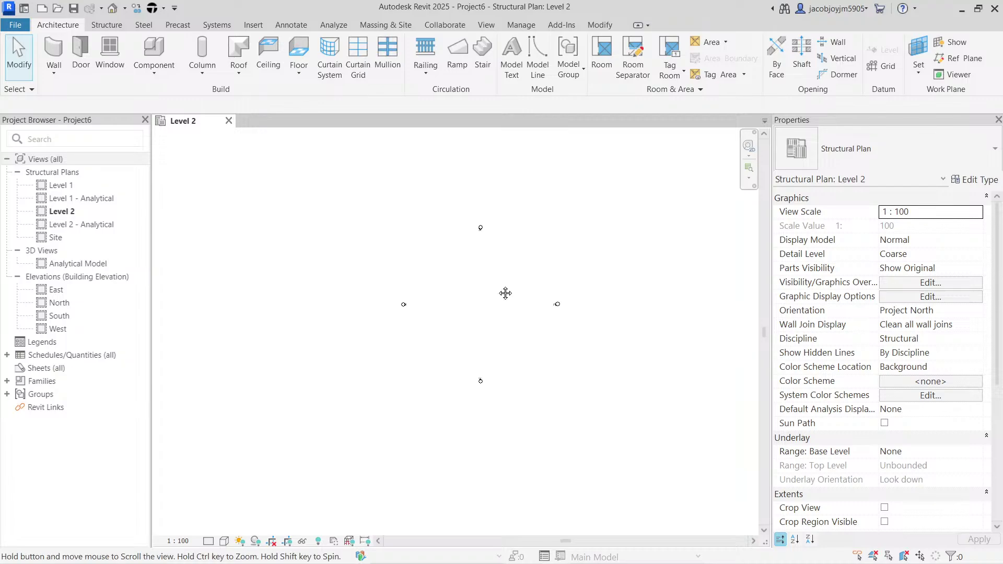
scroll(505, 293, up, 3)
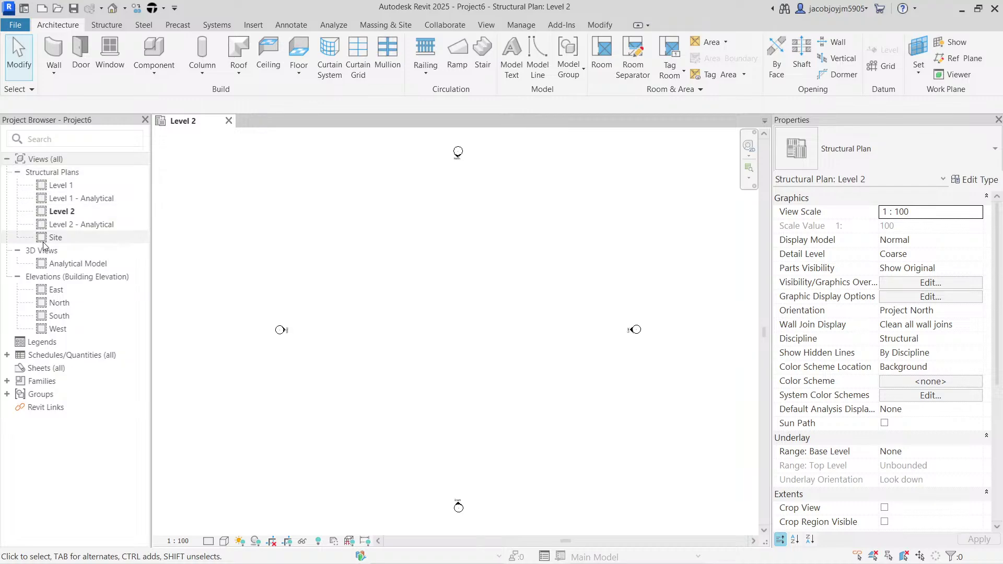
- Open the New Link dialog from Revit Links in the Project Browser
click(57, 410)
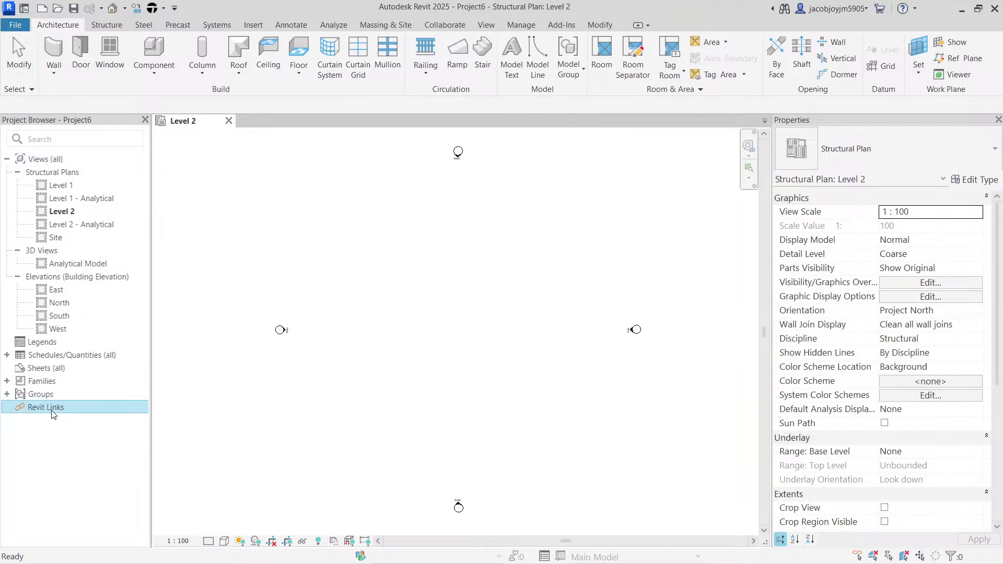
right_click(99, 410)
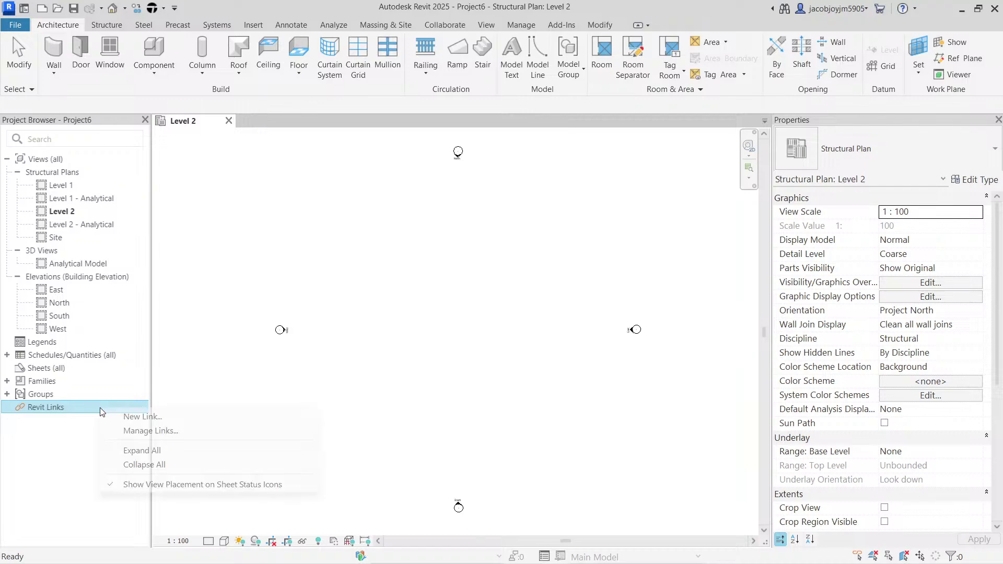
click(172, 421)
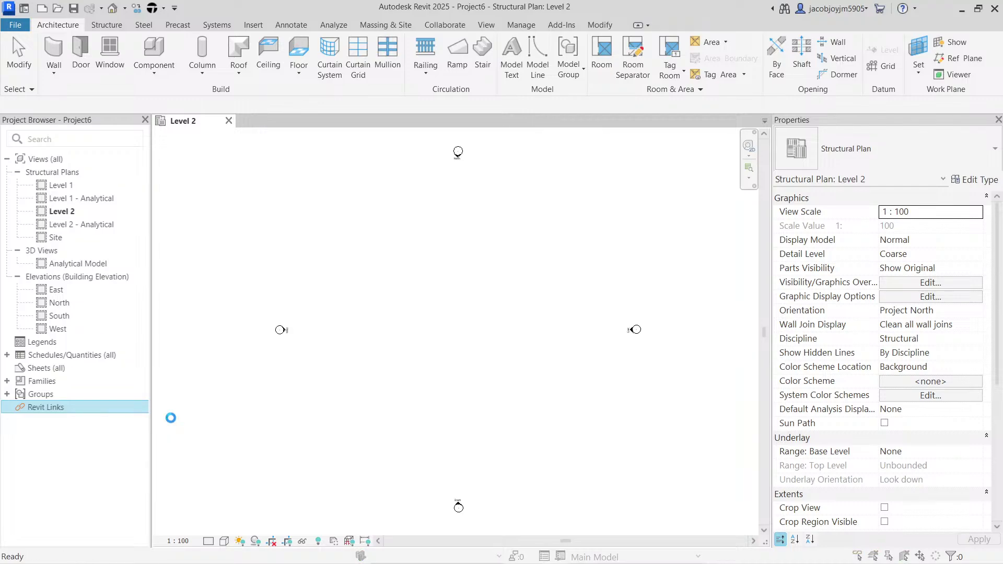
- Link Arch Model.rvt using Auto - Internal Origin to Internal Origin positioning
click(389, 207)
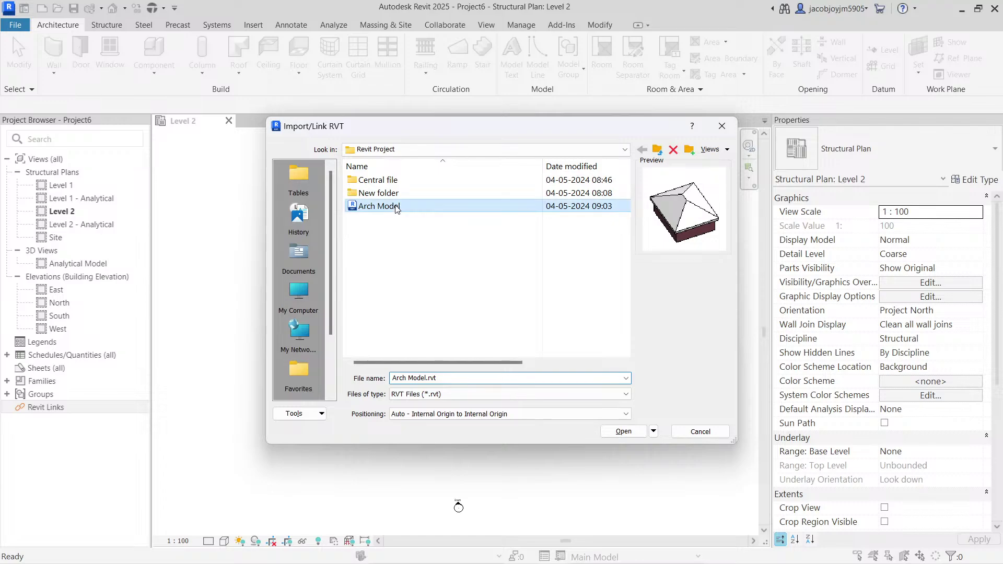
click(510, 414)
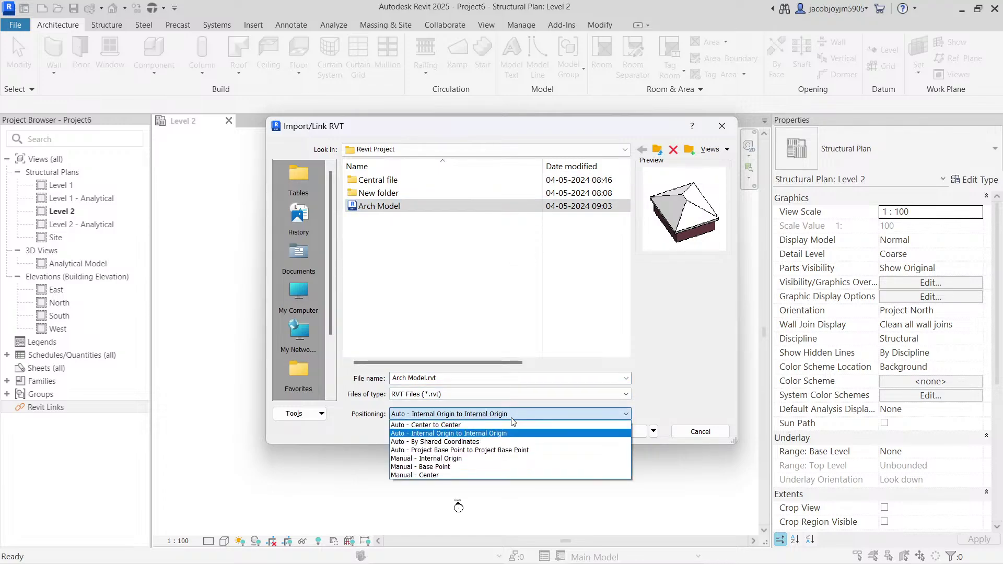
click(512, 416)
click(512, 415)
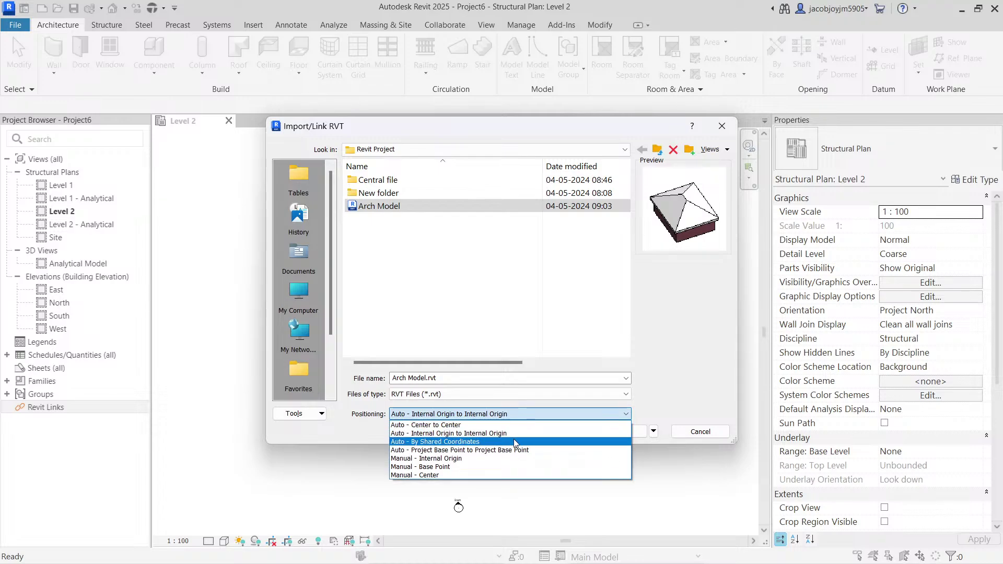
click(515, 441)
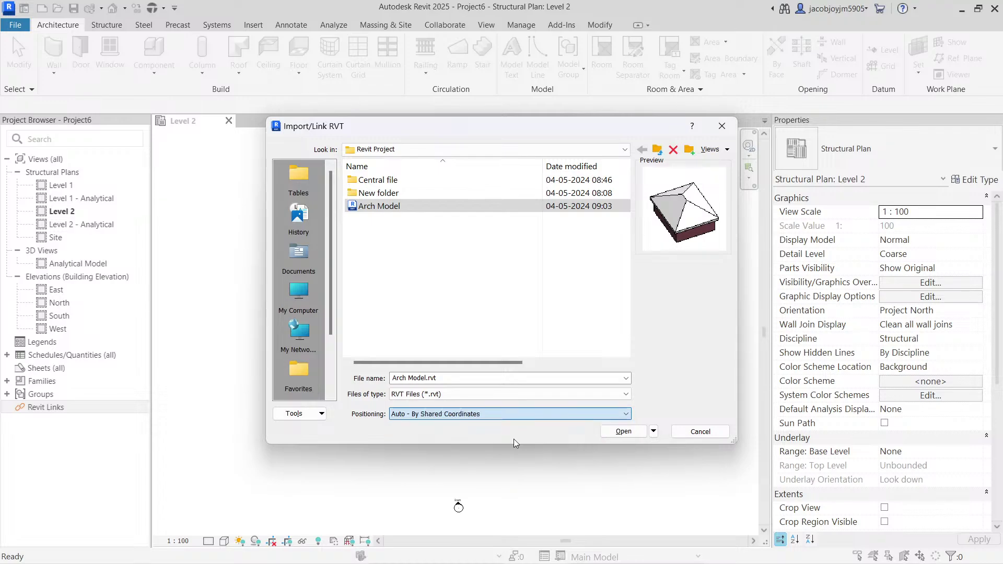
click(457, 416)
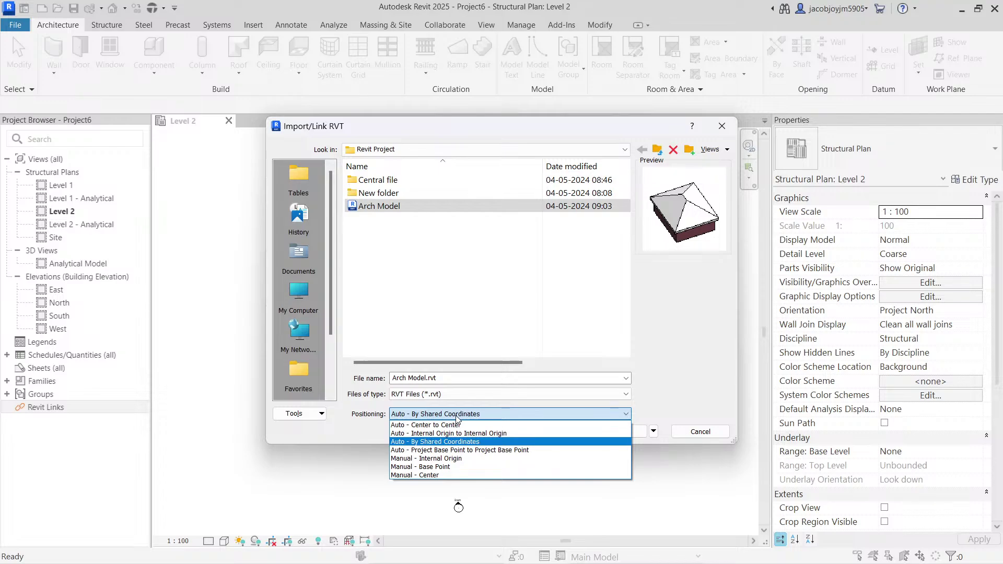
click(465, 435)
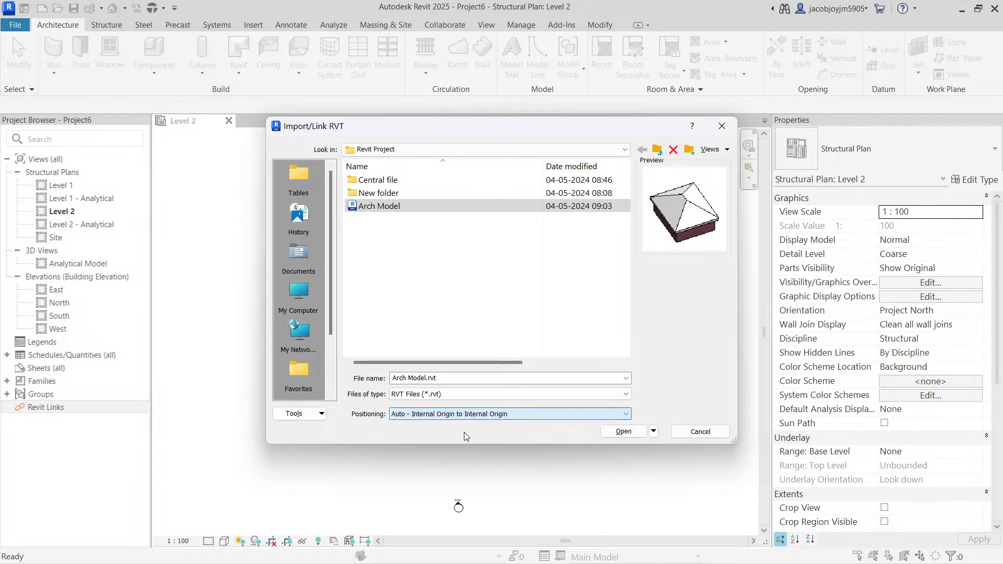
click(623, 432)
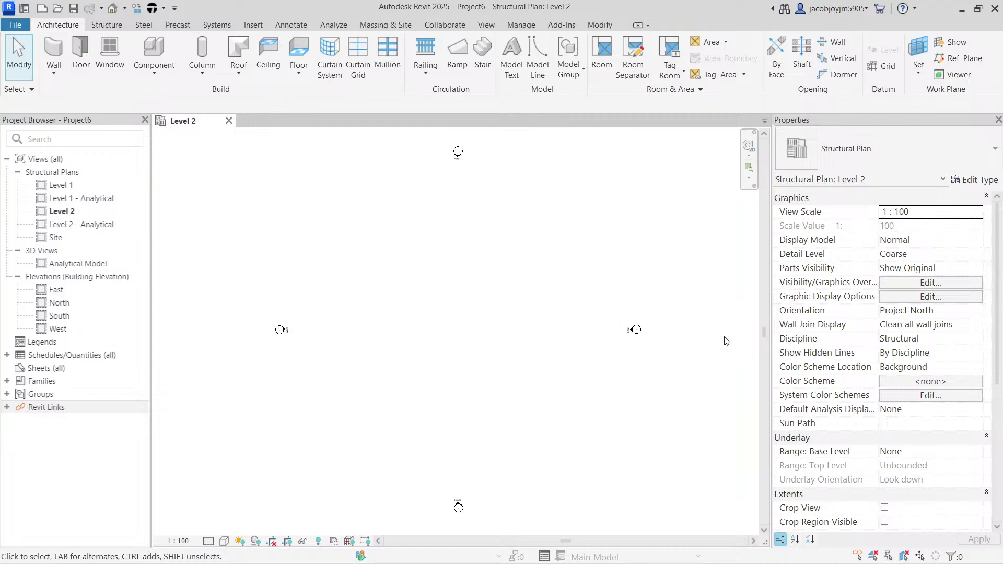
click(942, 344)
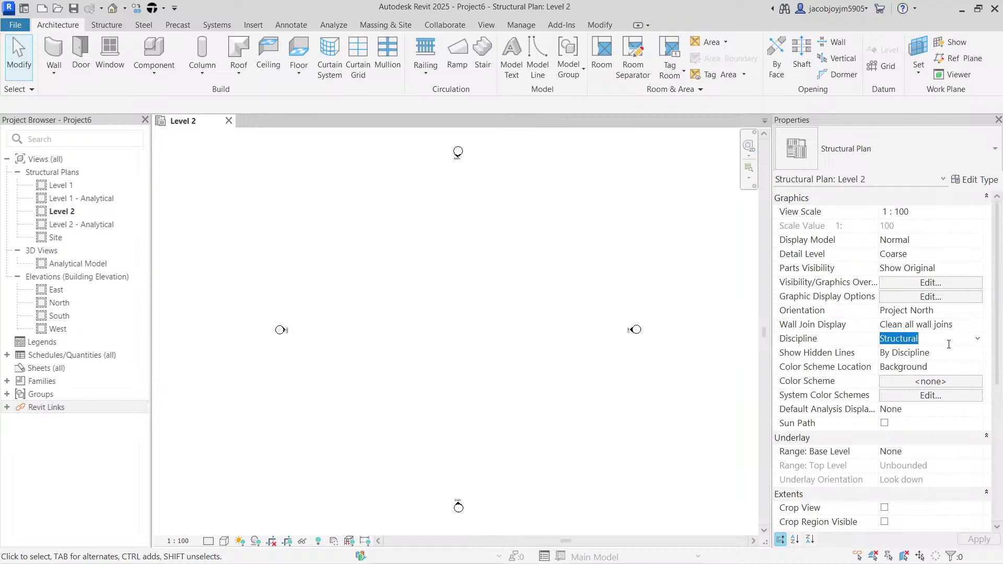
click(977, 339)
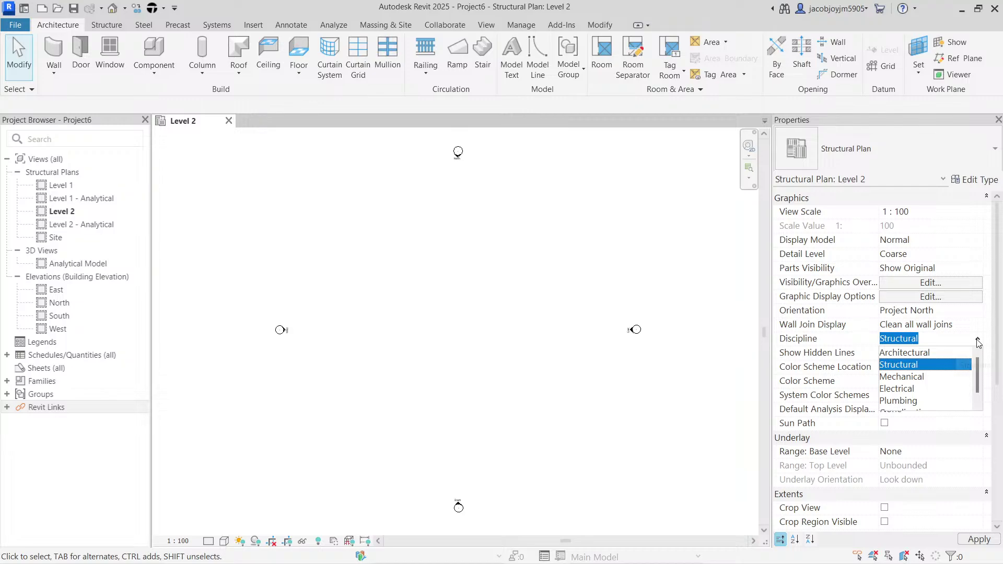
click(919, 353)
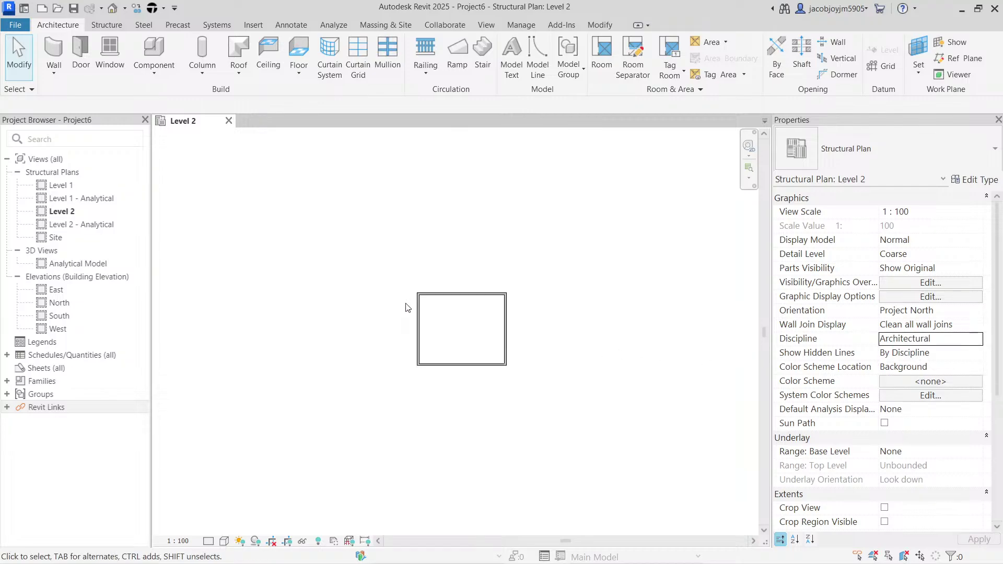
click(977, 339)
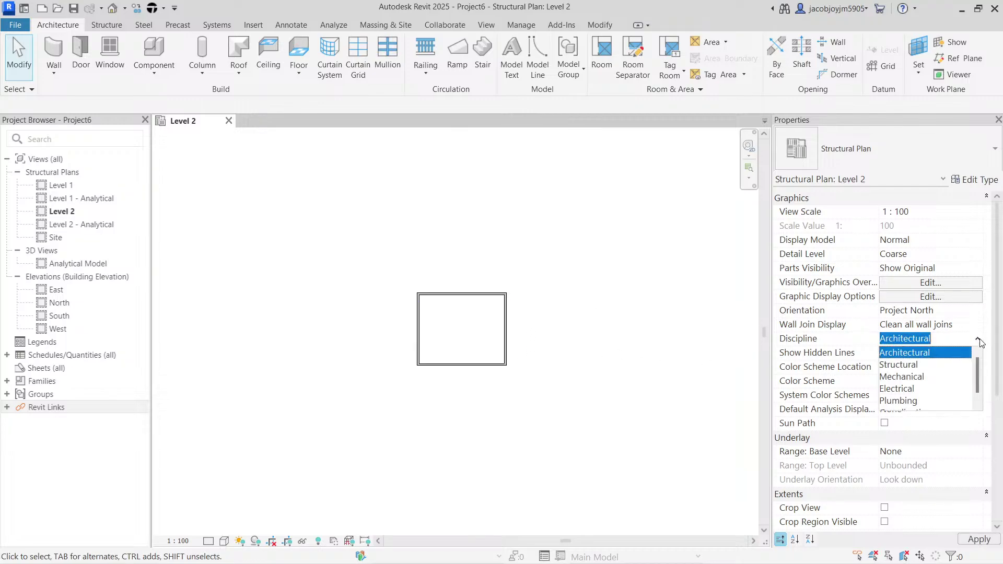
click(936, 366)
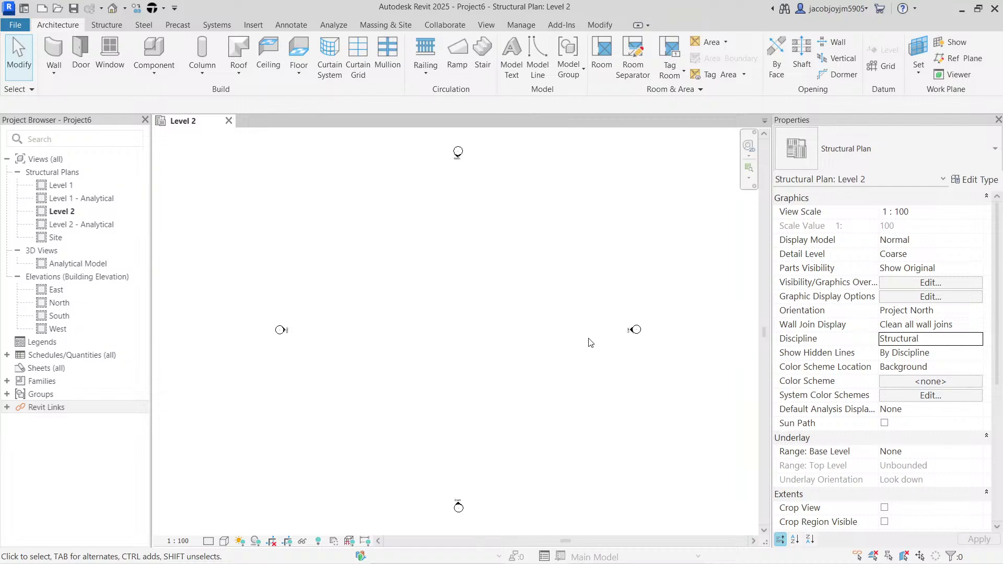
click(643, 339)
click(661, 339)
- Open a default 3D view and set its discipline to Coordination
click(486, 24)
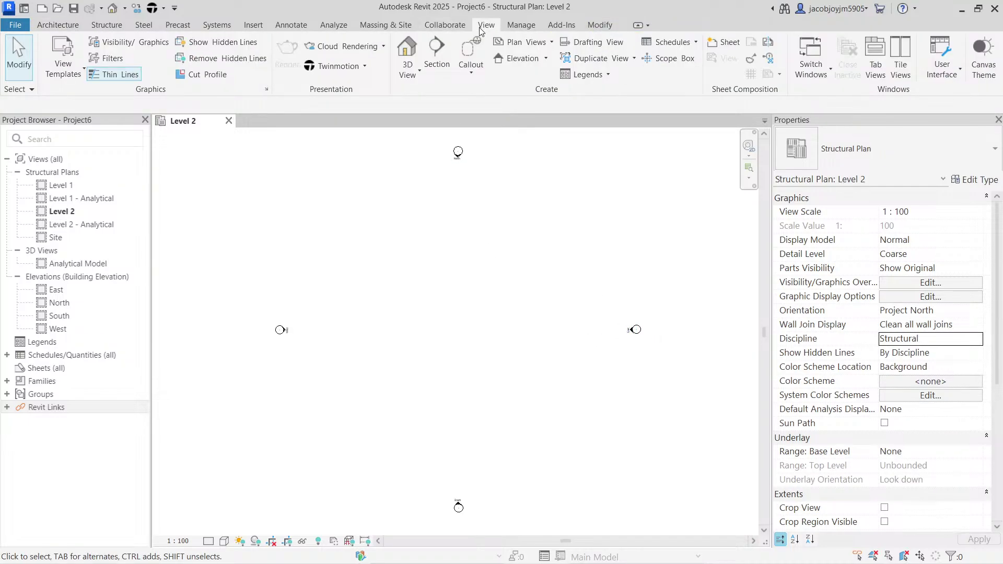
click(417, 47)
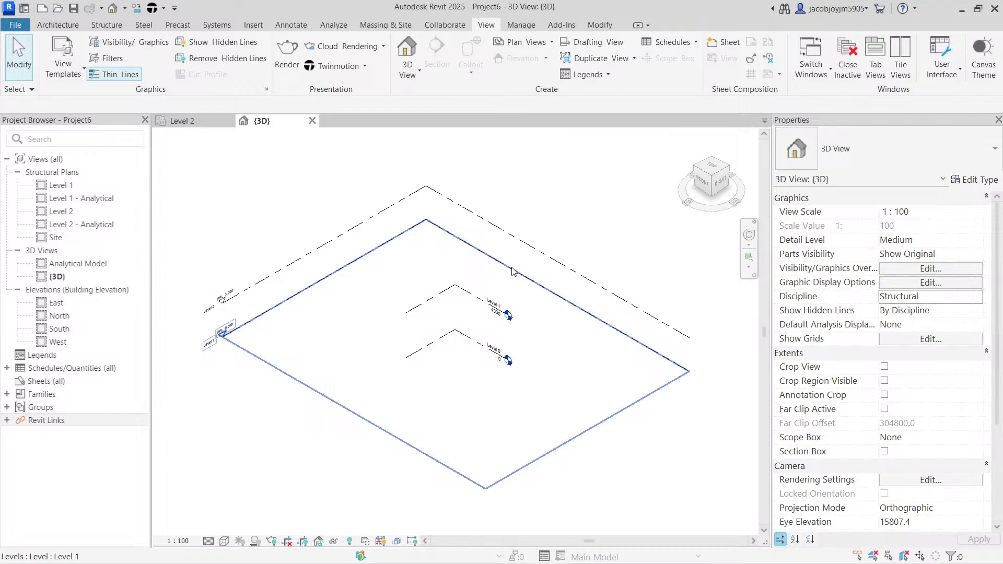
click(970, 301)
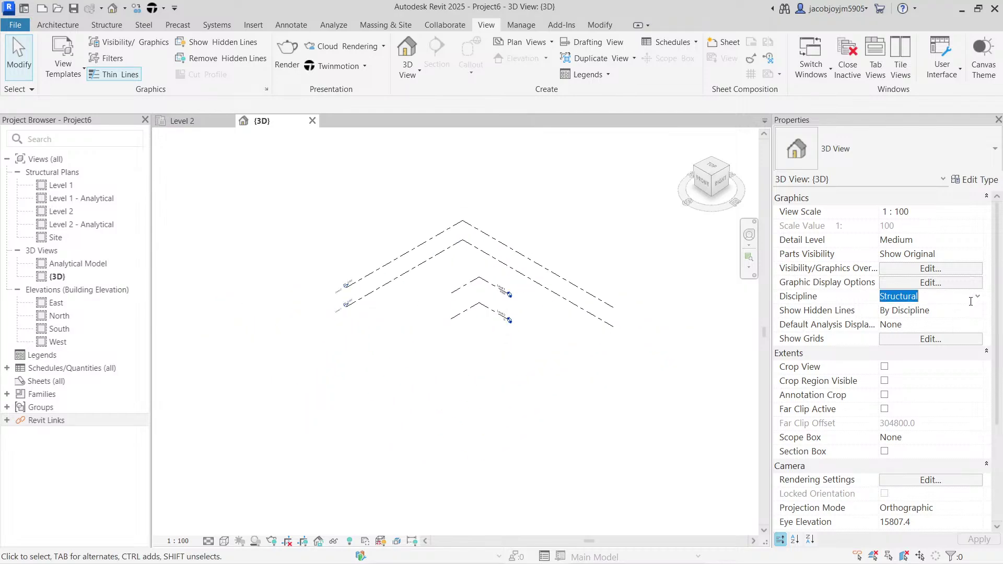
click(976, 299)
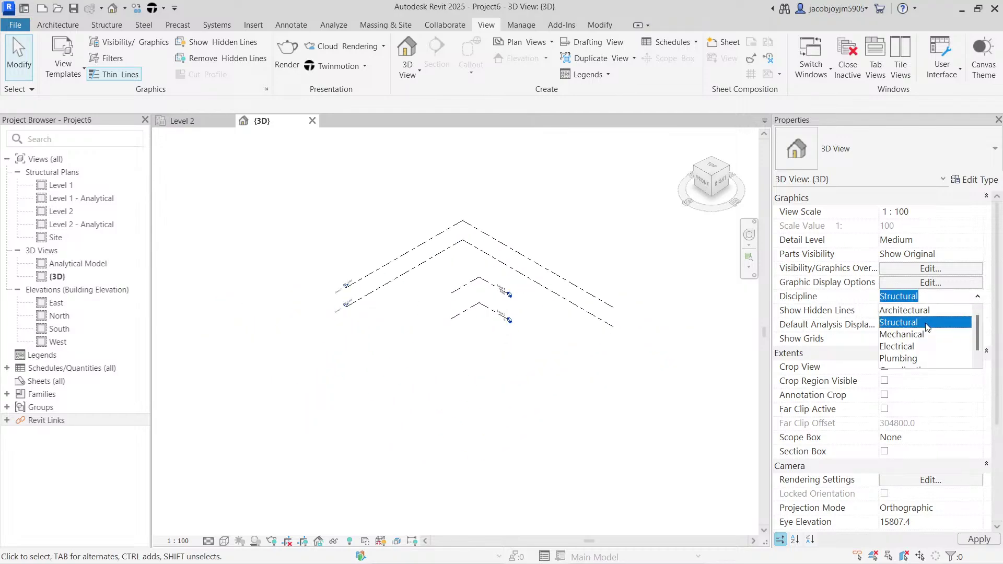
scroll(929, 329, down, 1)
click(920, 359)
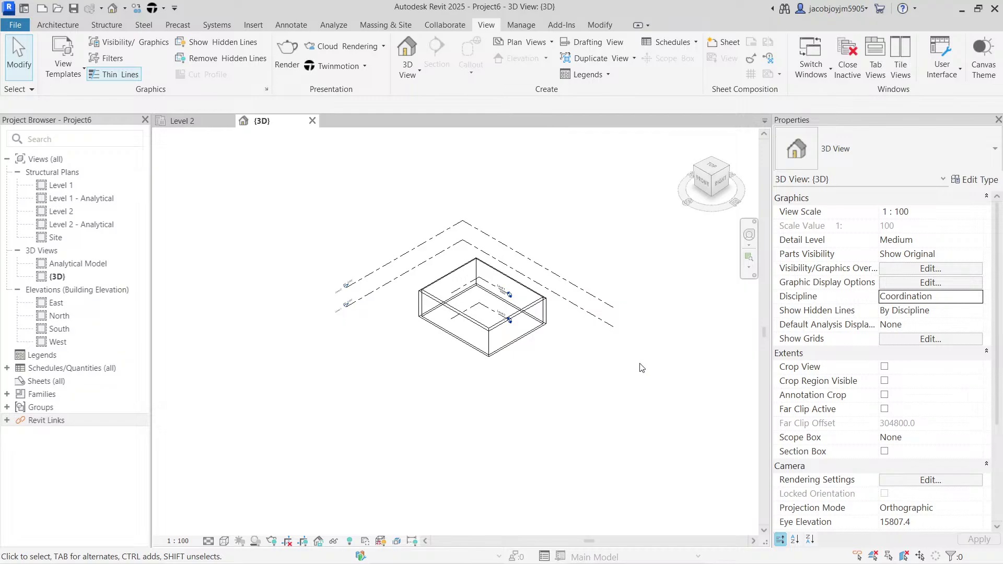
scroll(554, 305, up, 5)
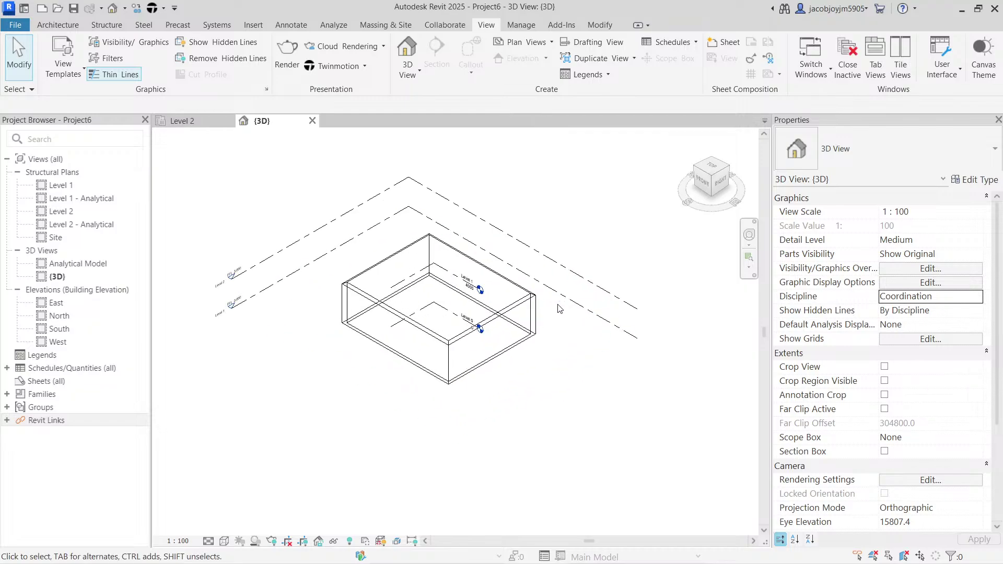
- Set the 3D view's discipline to Architectural and use the Realistic visual style
click(531, 314)
shift+middle_drag(532, 313, 585, 287)
key(Escape)
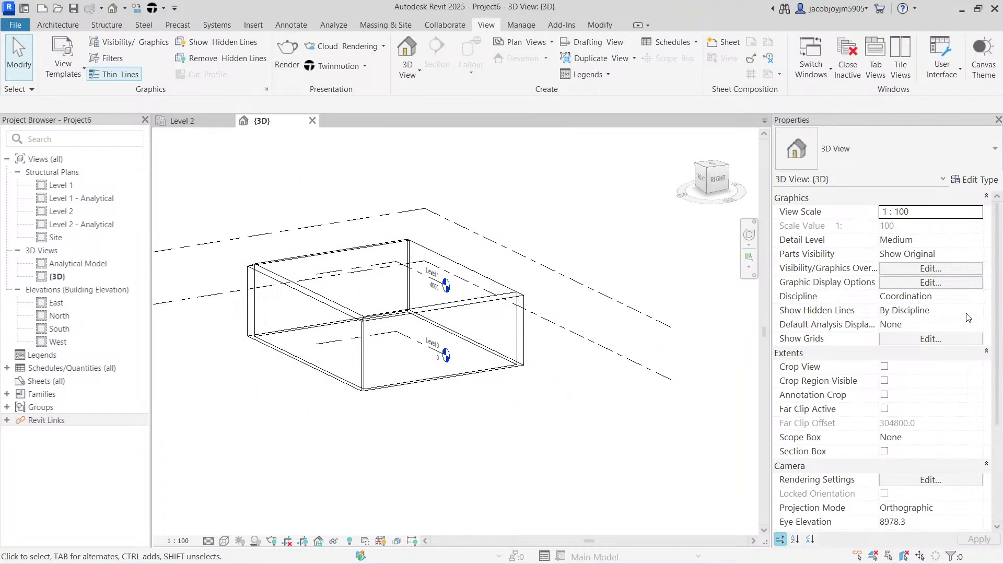
scroll(931, 356, down, 1)
scroll(932, 357, up, 1)
click(971, 298)
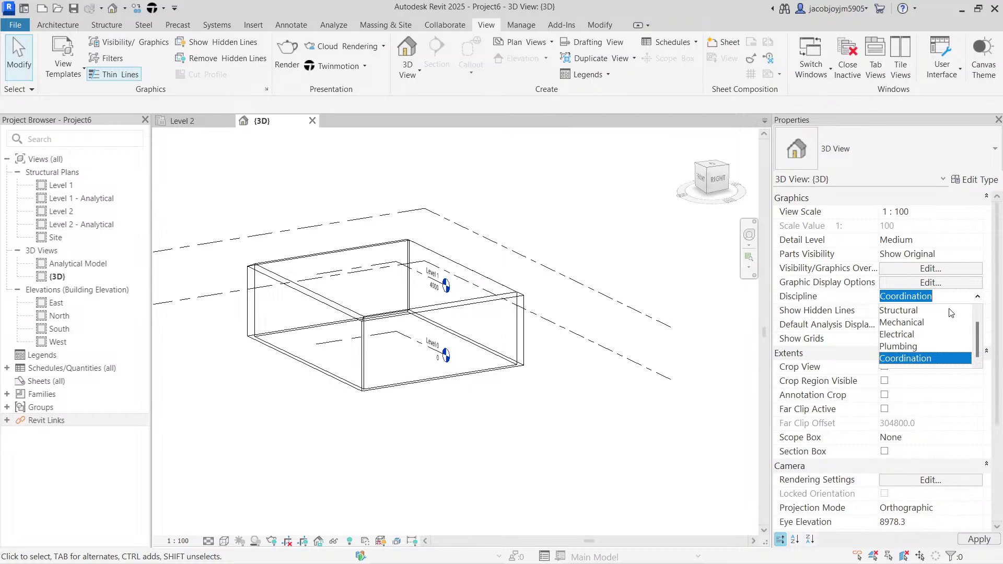
scroll(915, 335, up, 1)
click(909, 310)
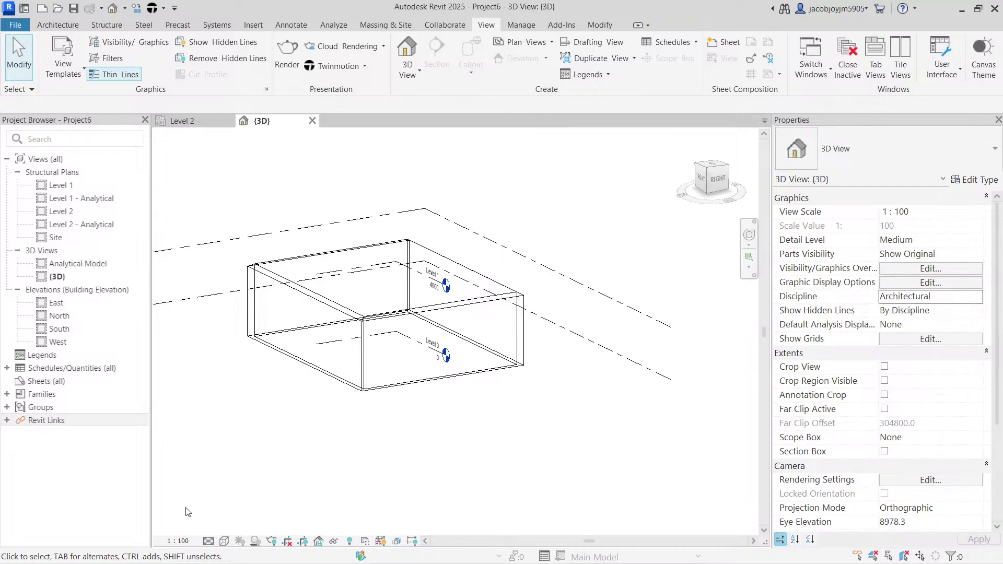
click(224, 541)
click(226, 525)
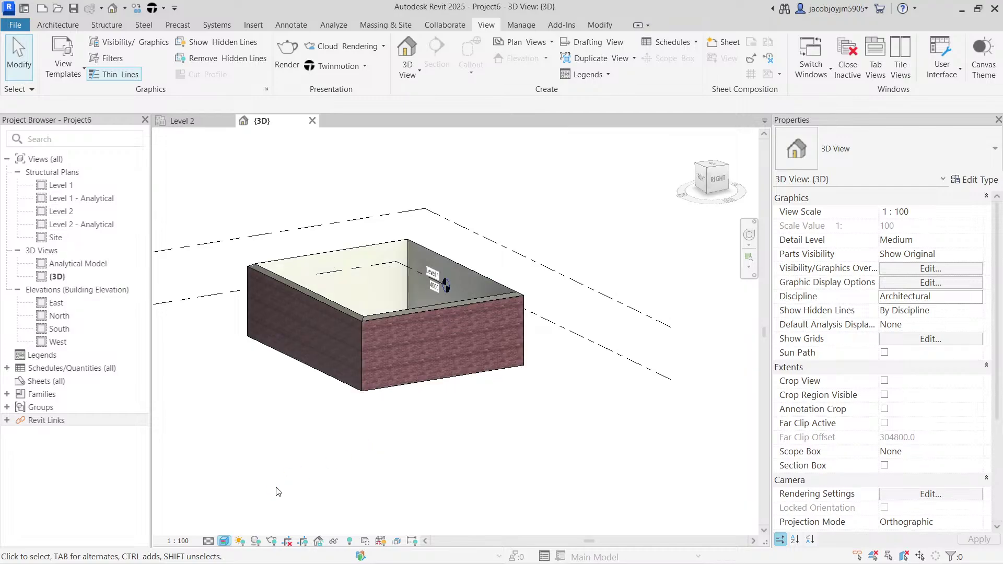
- Turn on visibility for all model categories in the 3D view via VV
key(v)
key(v)
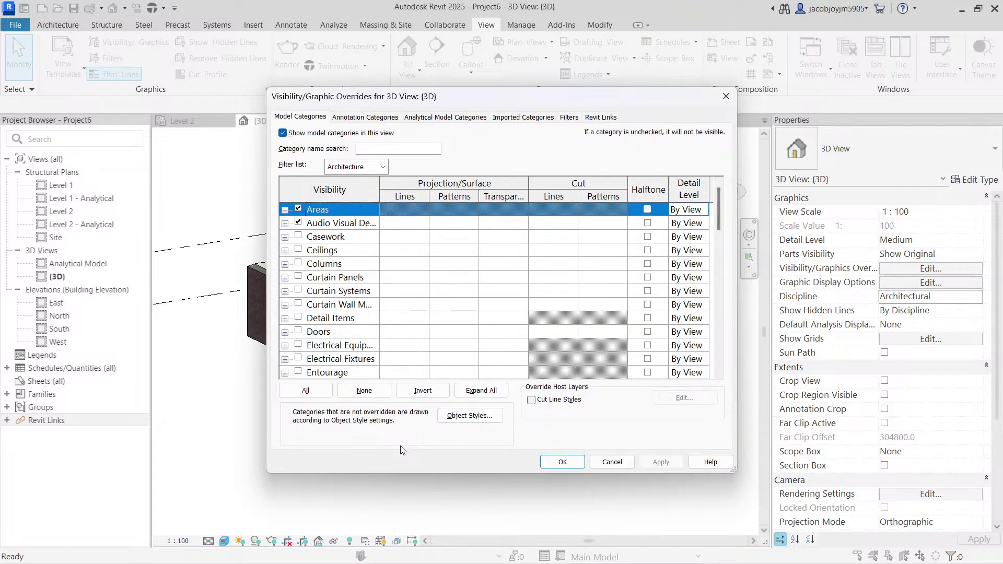
click(305, 390)
click(308, 372)
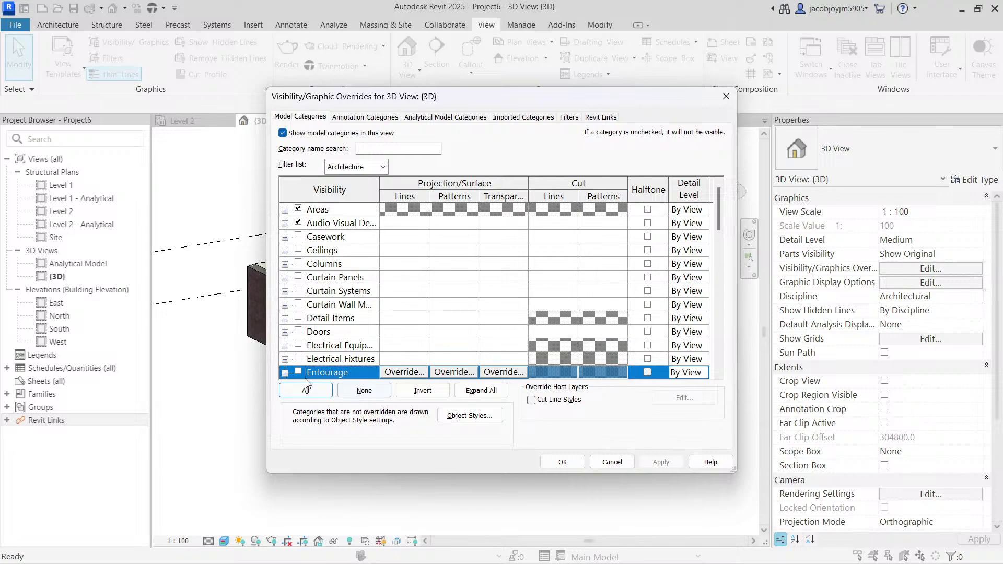
click(306, 391)
click(299, 372)
click(570, 462)
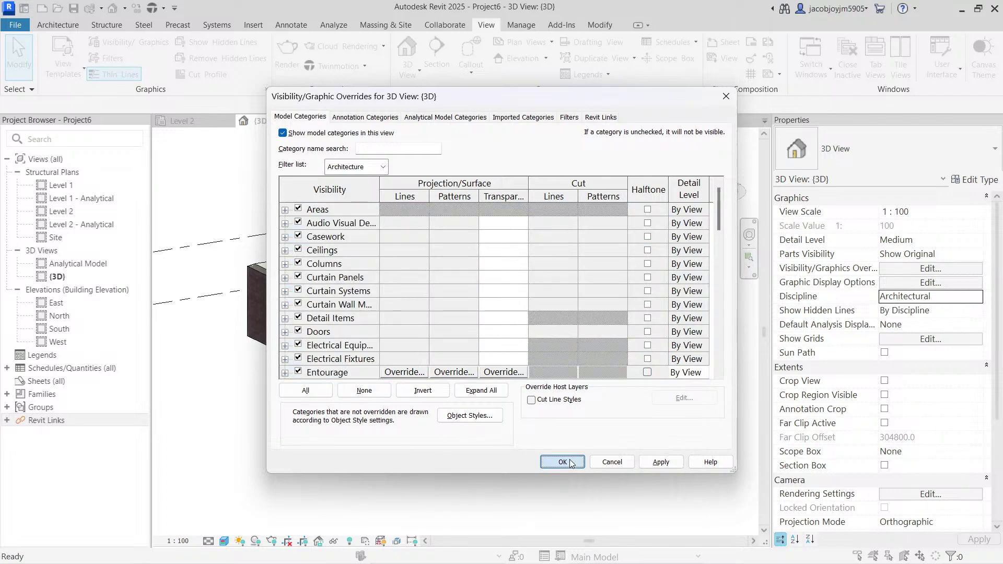
shift+middle_drag(388, 246, 360, 261)
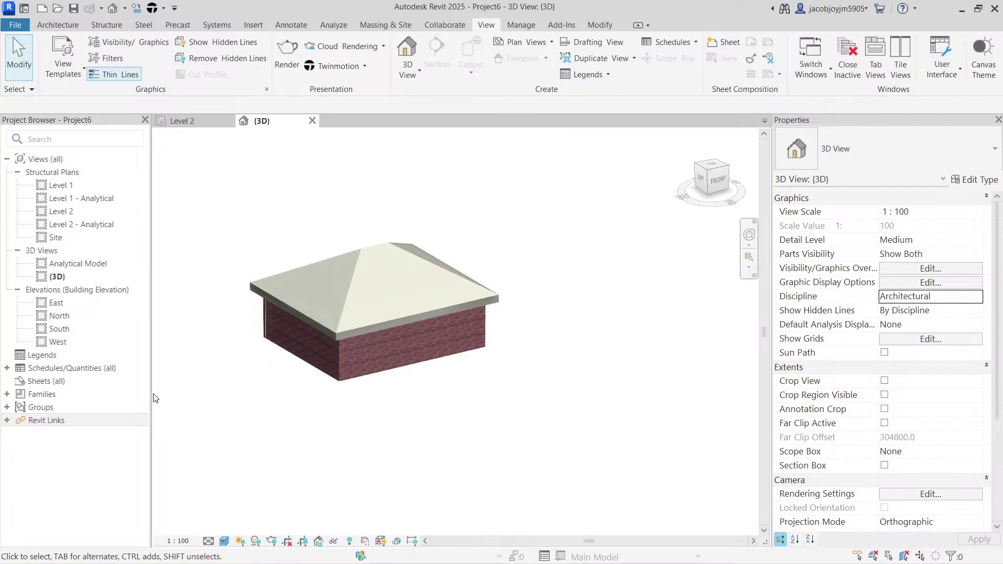
- Expand Revit Links in the Project Browser to show the Arch Model.rvt link
double_click(18, 421)
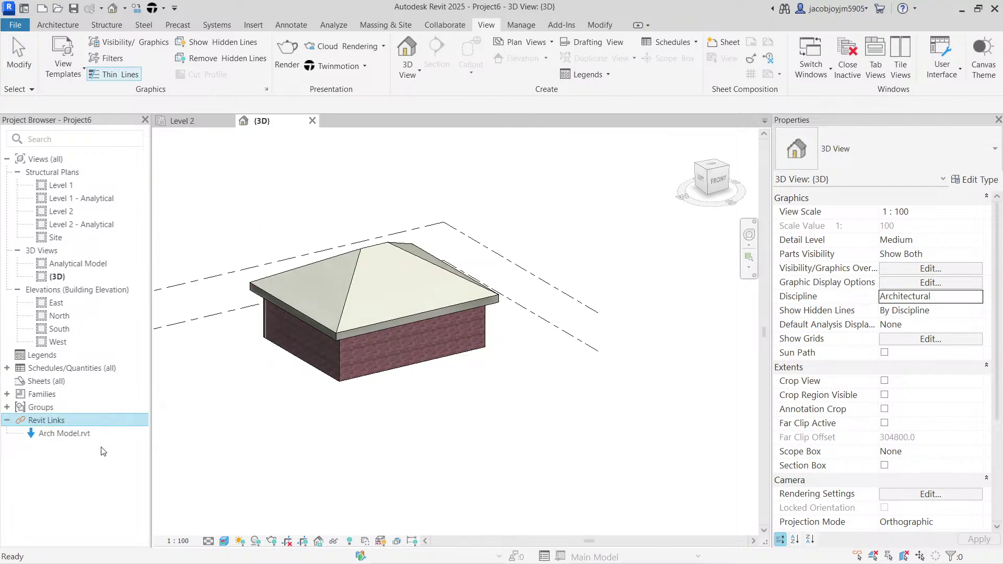
click(107, 434)
click(388, 444)
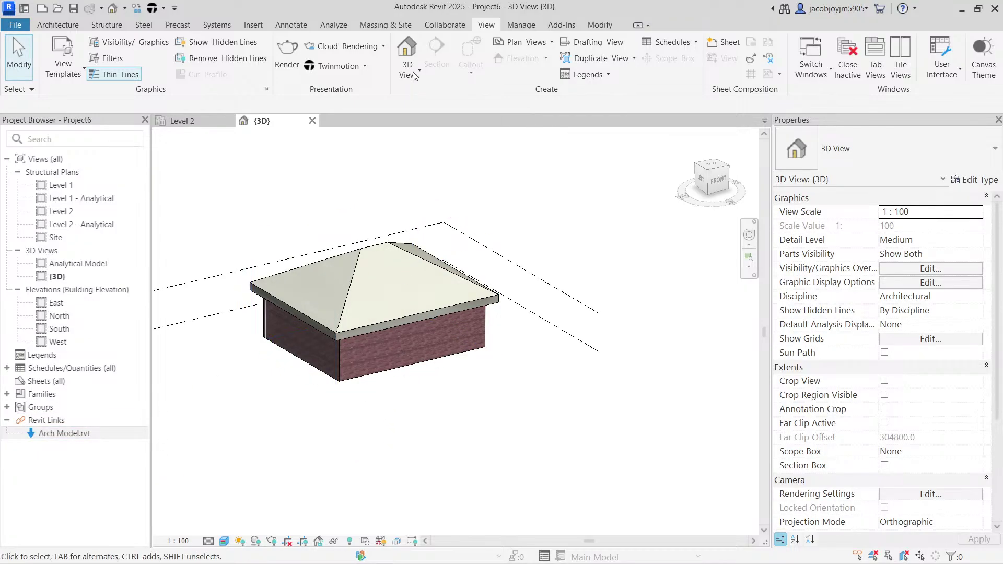
click(265, 26)
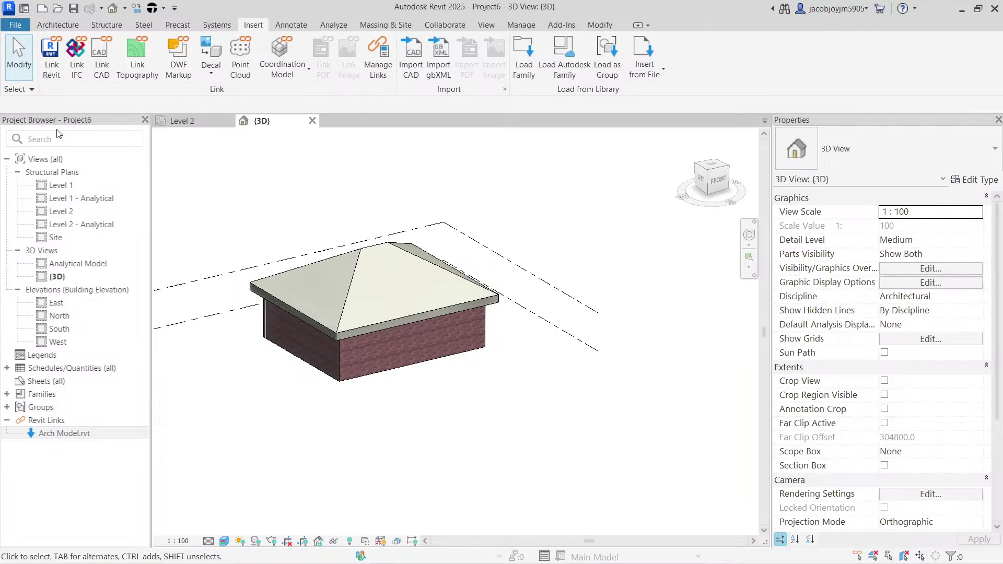
click(97, 432)
right_click(98, 420)
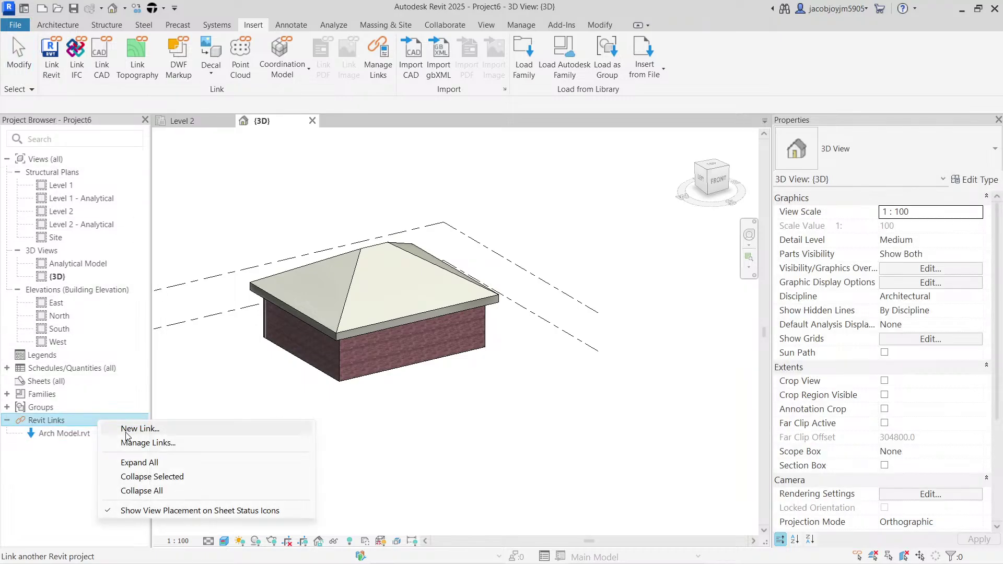
click(58, 78)
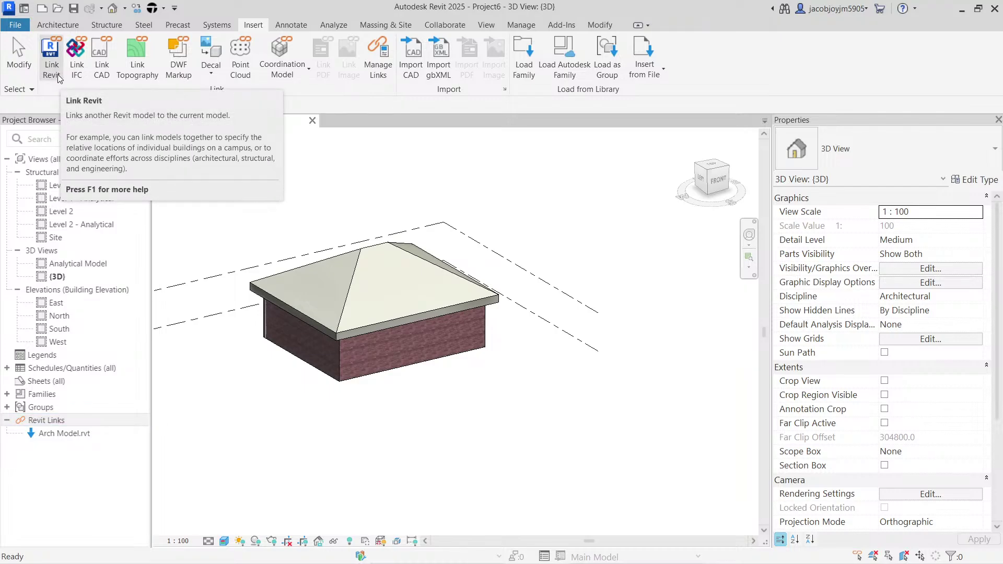
click(377, 62)
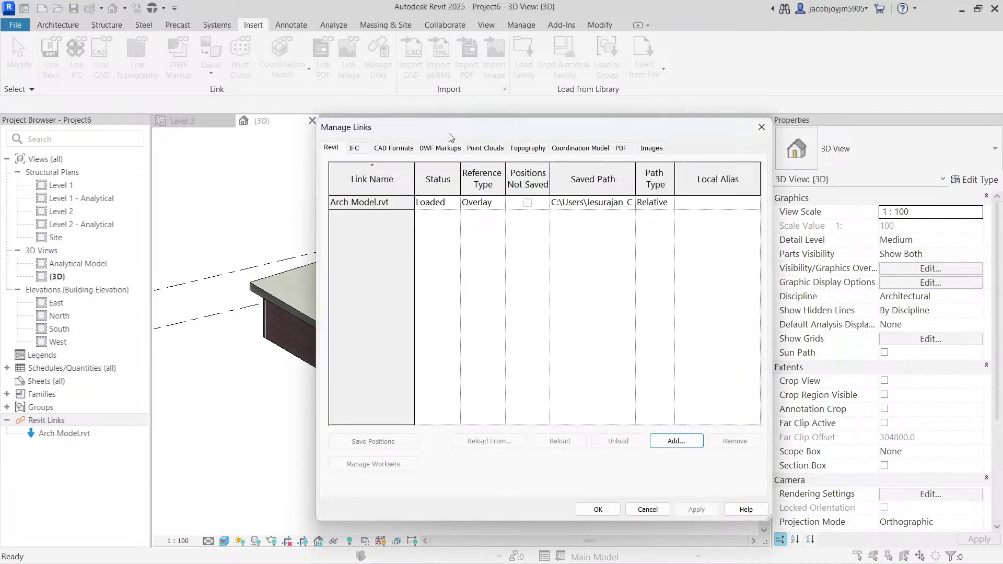
drag(449, 132, 423, 125)
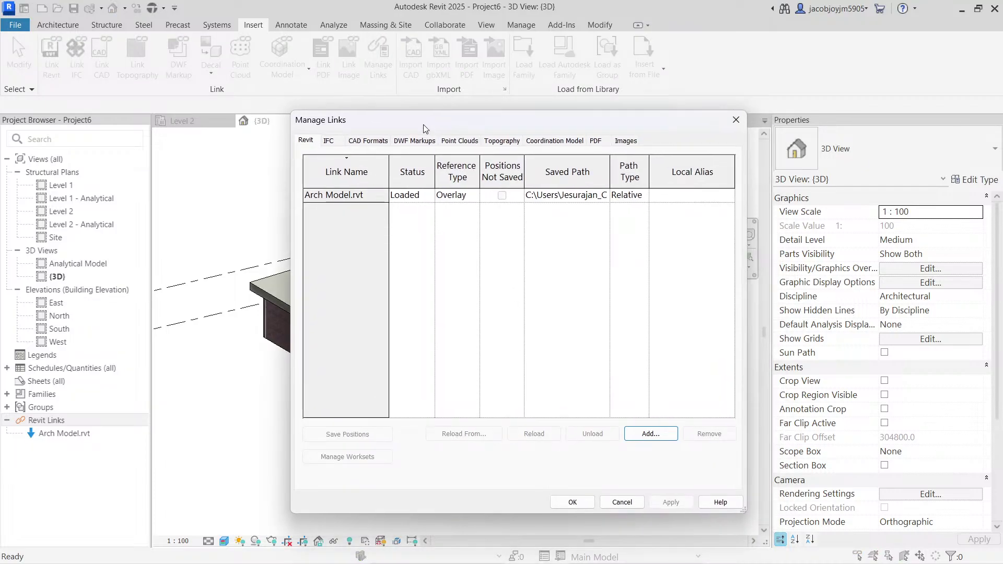
click(332, 194)
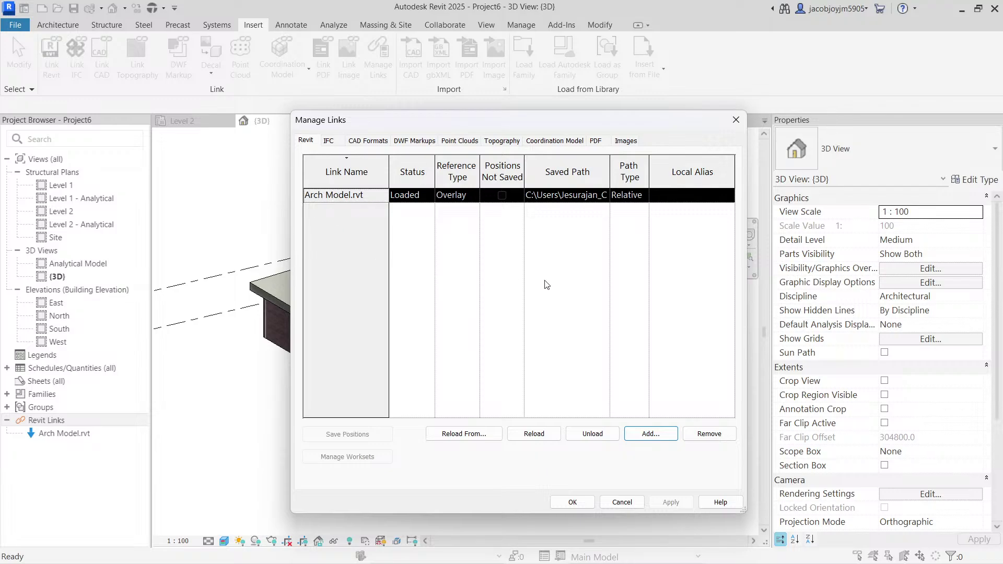
click(653, 438)
click(723, 128)
click(744, 112)
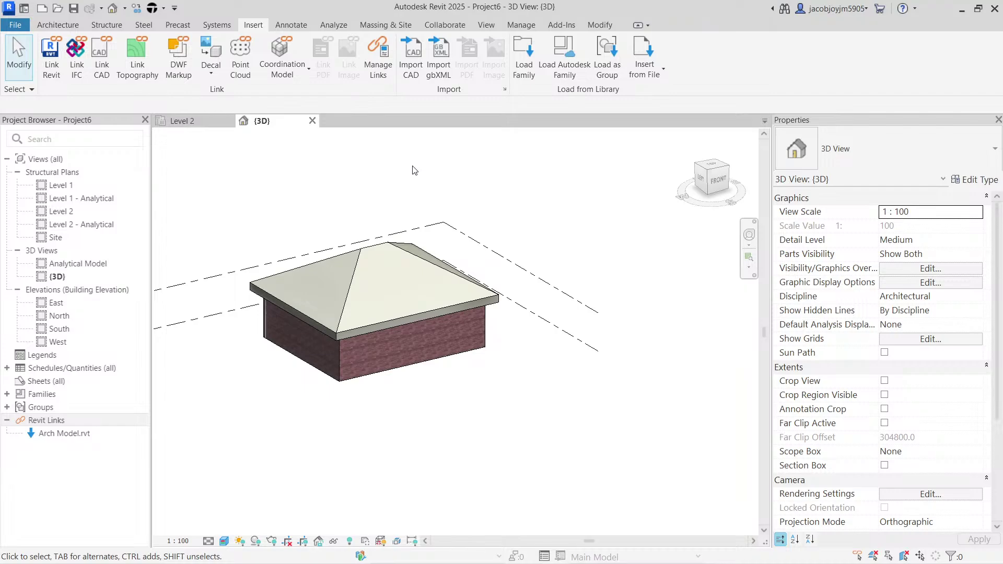
right_click(64, 420)
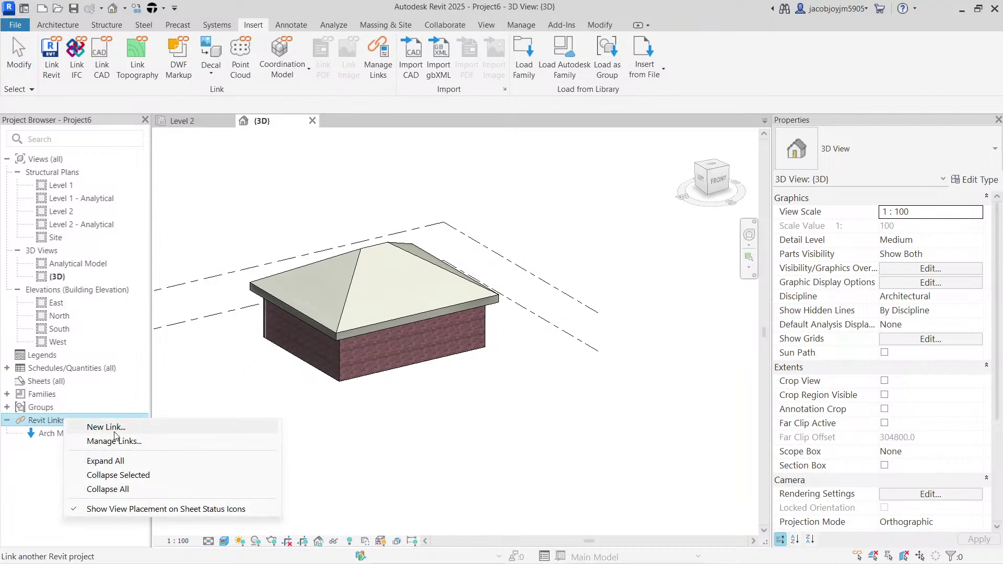
click(194, 376)
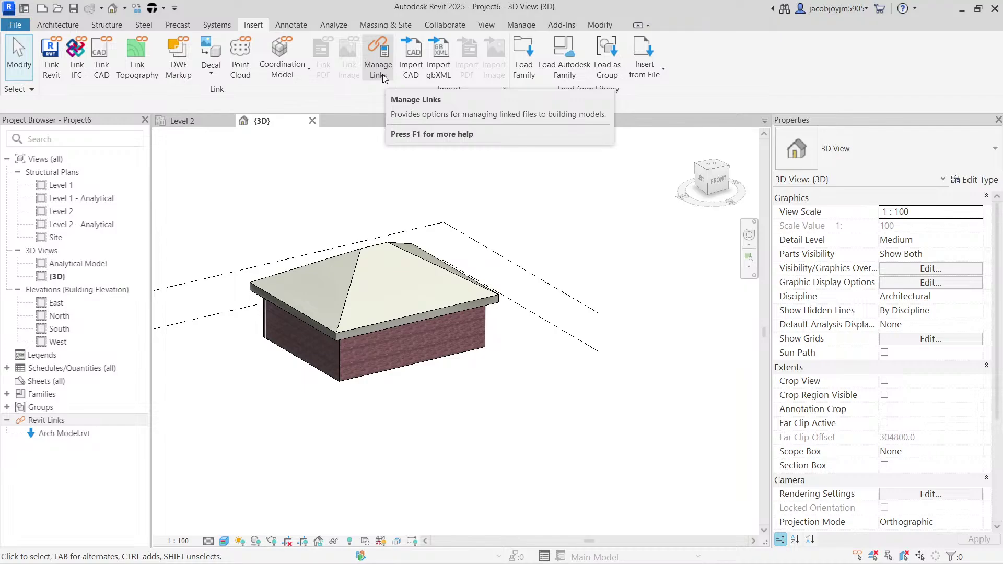
right_click(110, 421)
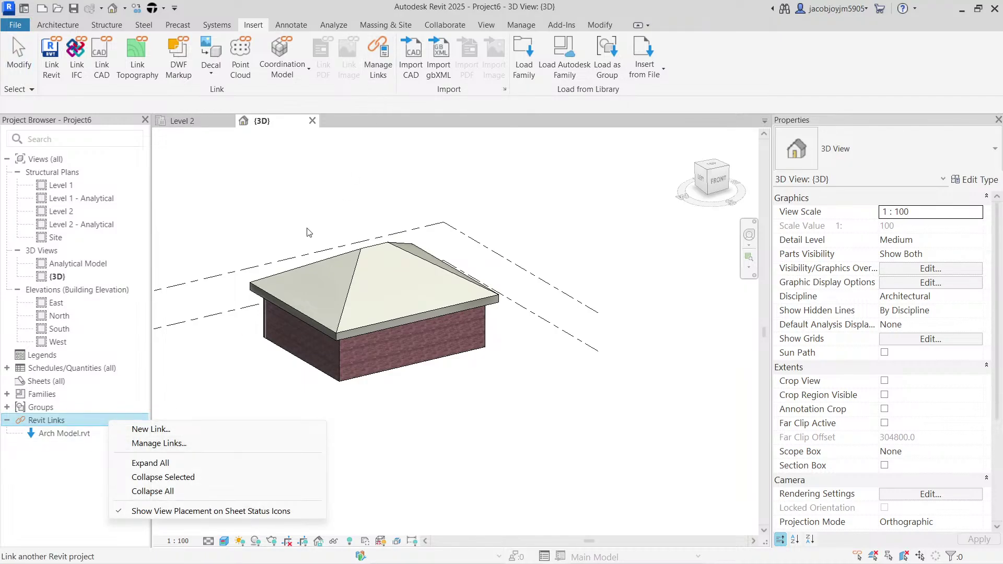
click(379, 77)
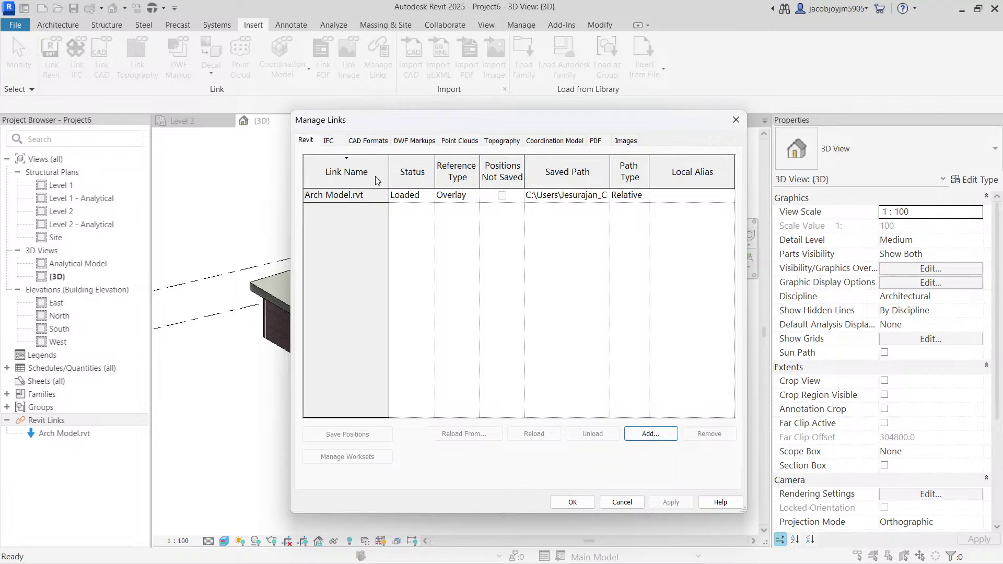
key(ctrl+Tab)
key(ctrl+Tab)
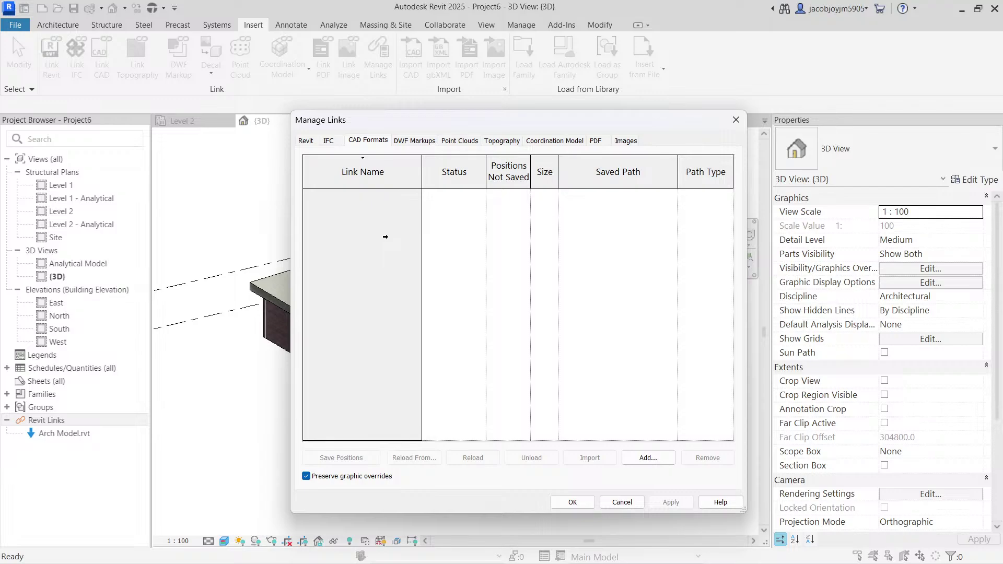
click(418, 141)
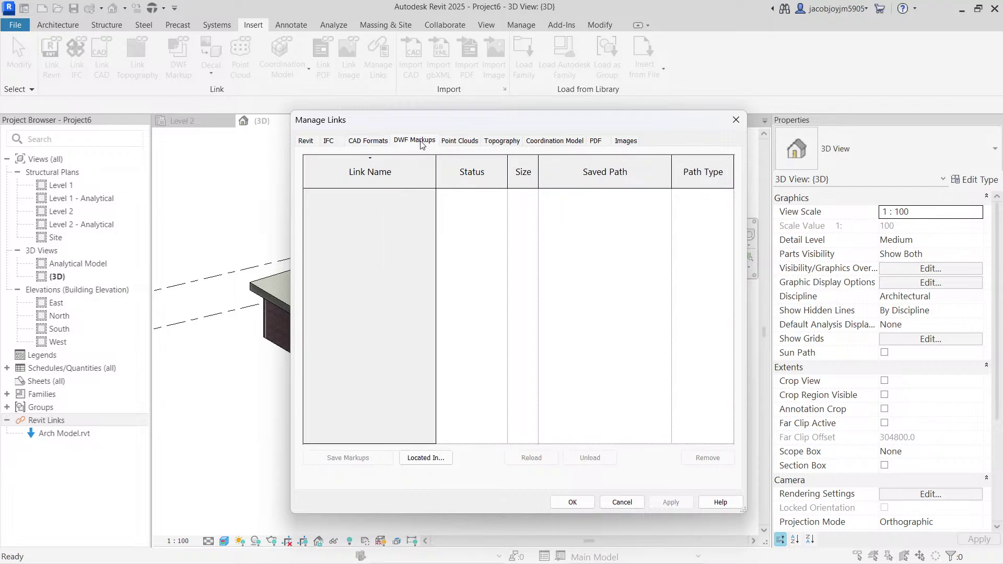
click(605, 143)
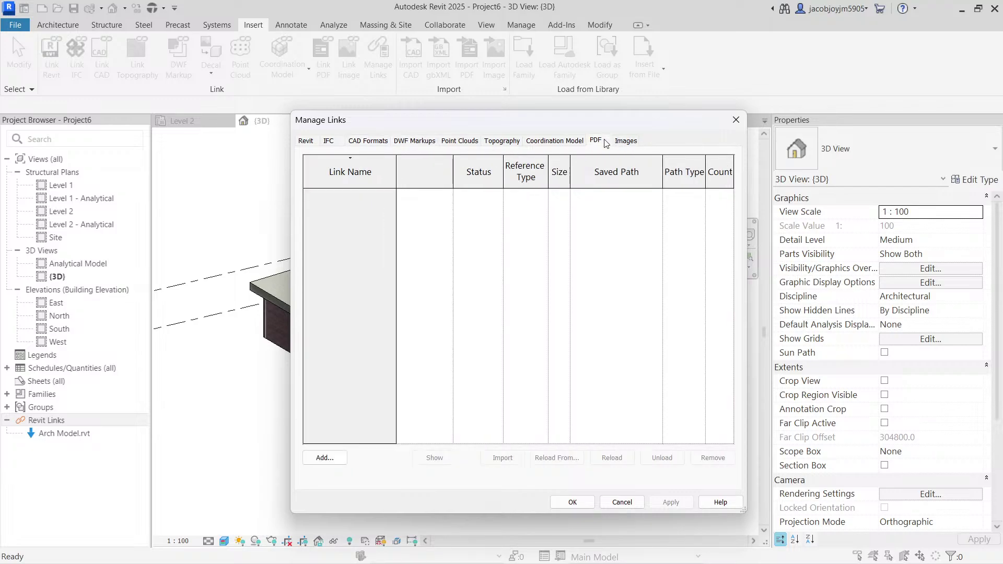
click(626, 142)
click(305, 141)
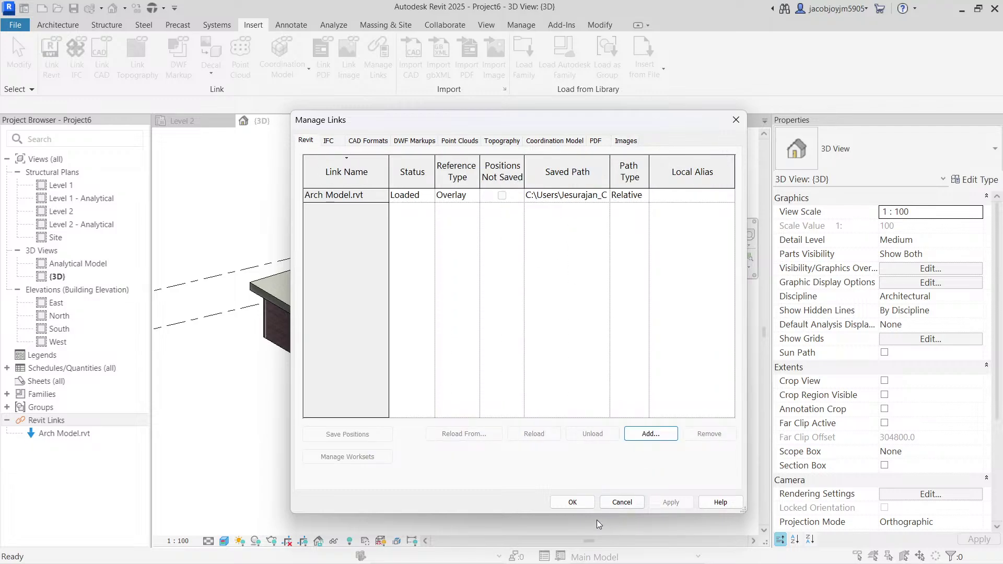
click(572, 503)
scroll(359, 324, up, 3)
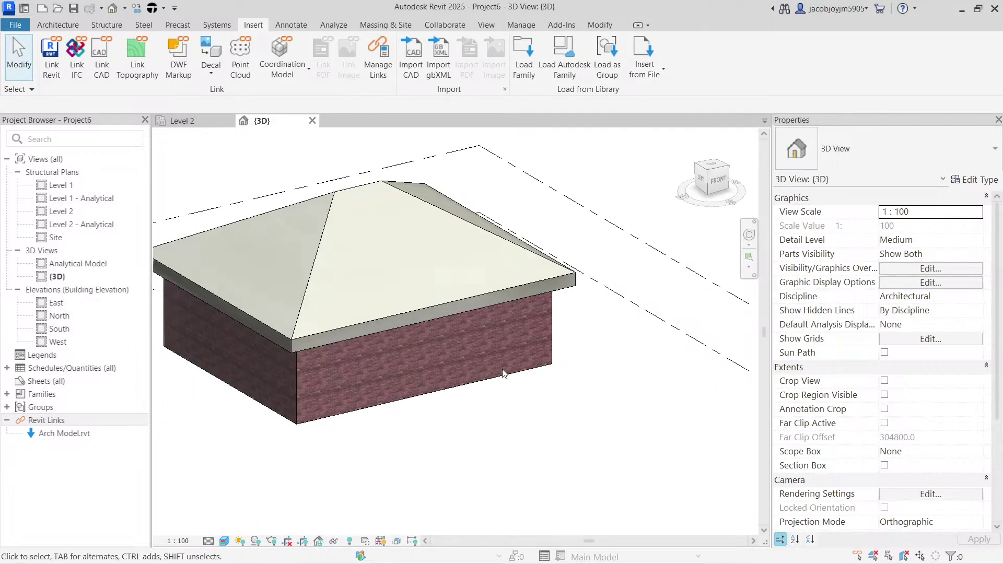
- Orbit the linked house to view its left side, underside, and wall faces with levels
shift+middle_drag(502, 373, 612, 305)
shift+middle_drag(400, 311, 466, 411)
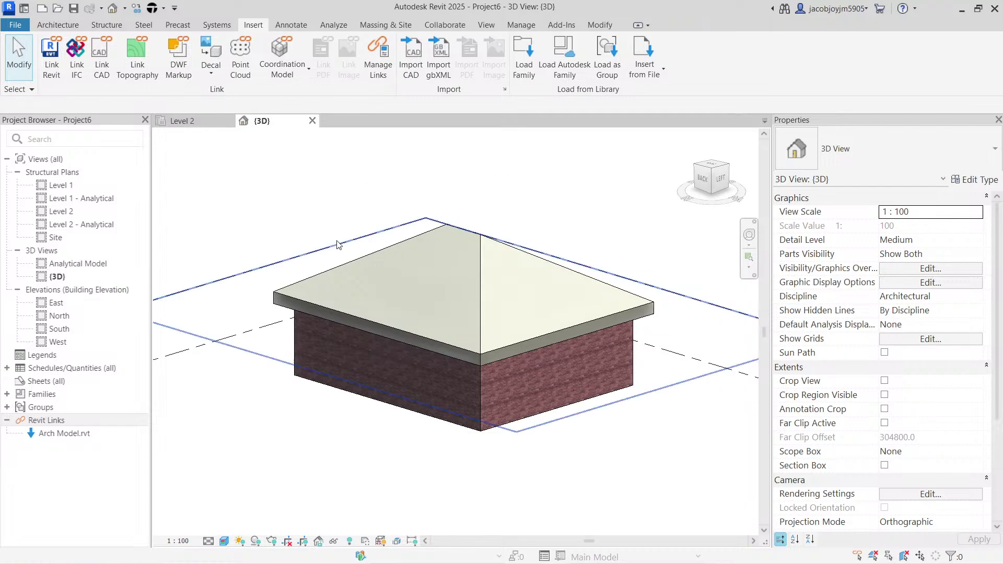
scroll(384, 280, down, 2)
shift+middle_drag(381, 280, 431, 361)
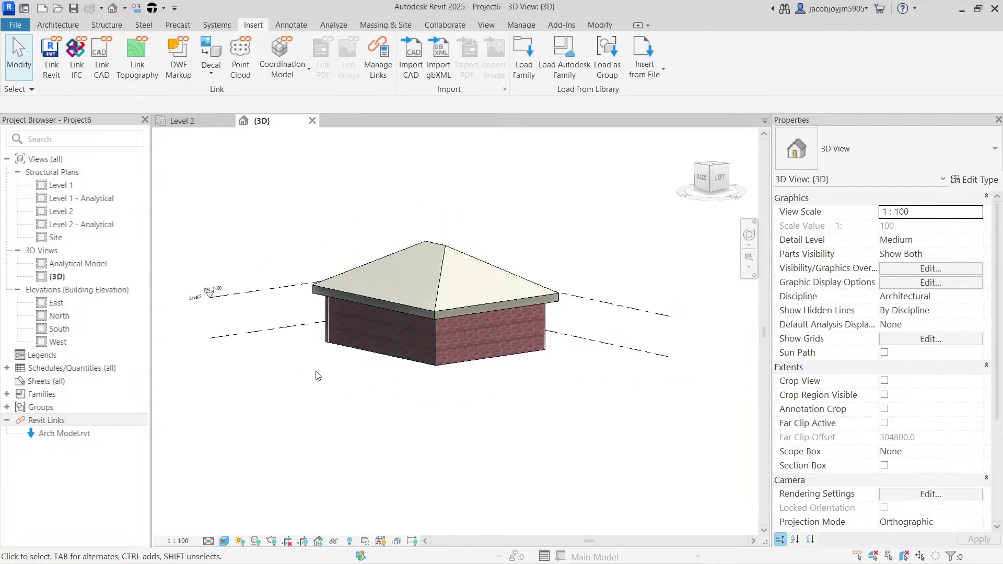
shift+middle_drag(325, 377, 488, 343)
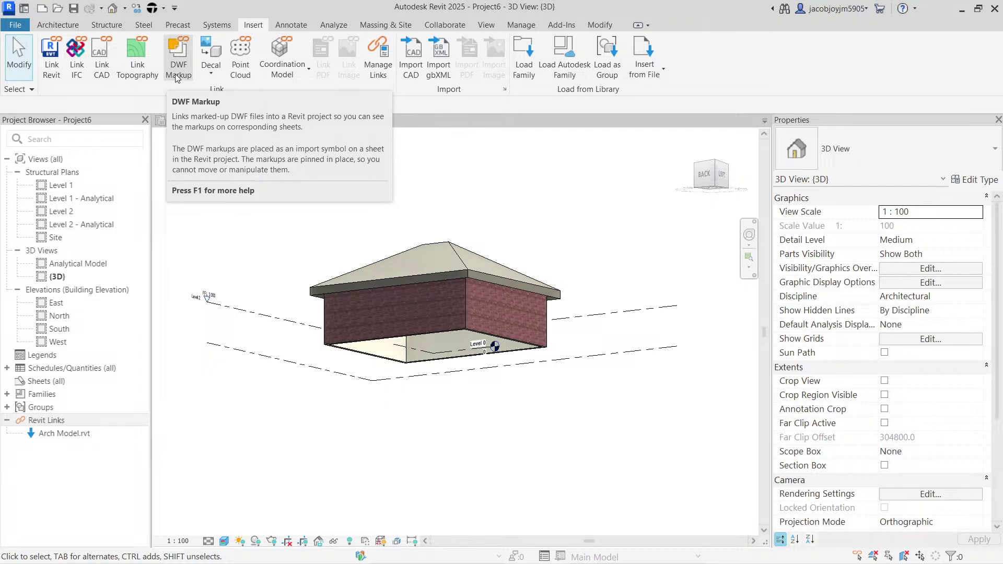
- Check the Coordination Model options, then reset the 3D view to Home and zoom onto the hip roof
click(259, 79)
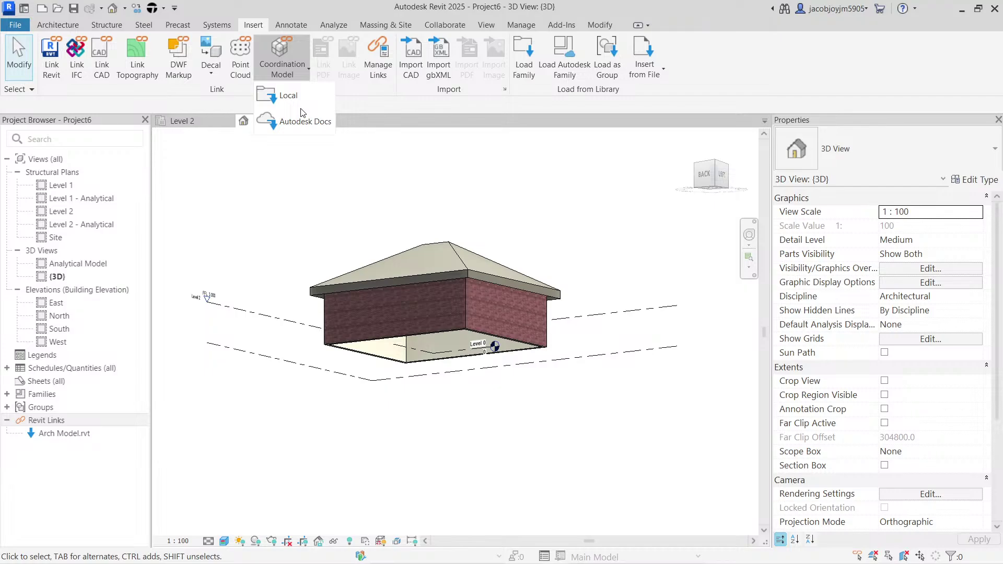
click(371, 106)
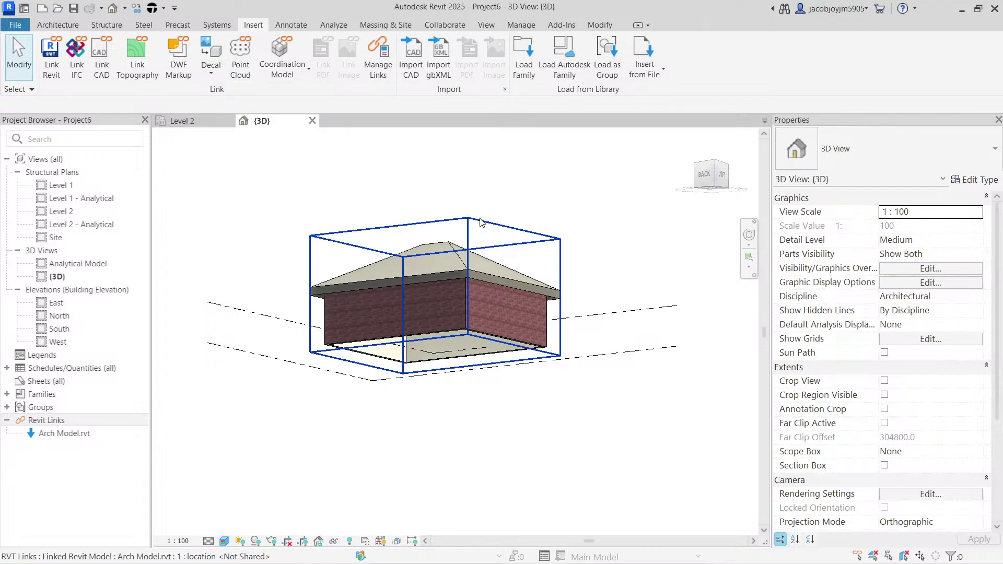
scroll(482, 305, up, 3)
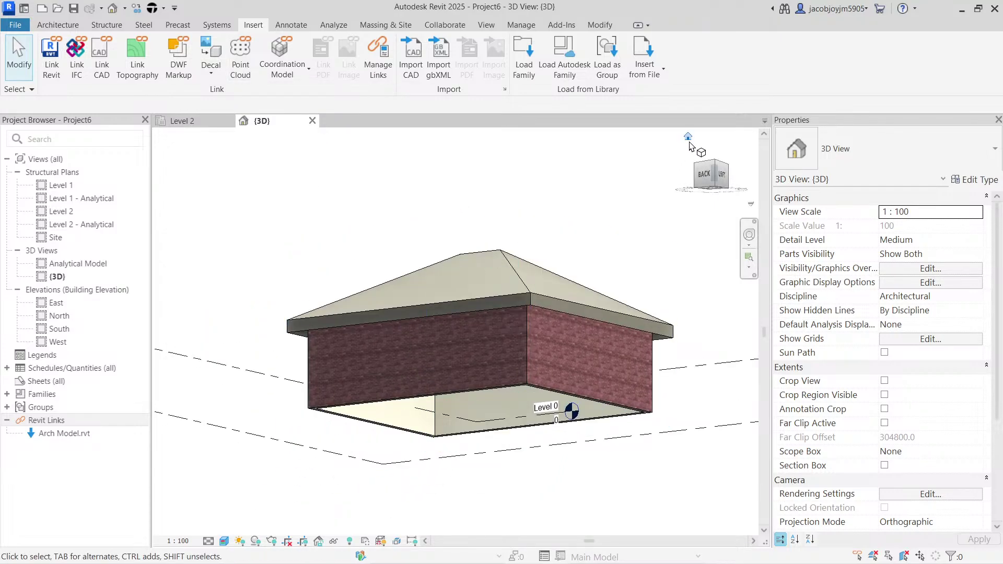
click(687, 137)
scroll(510, 280, up, 5)
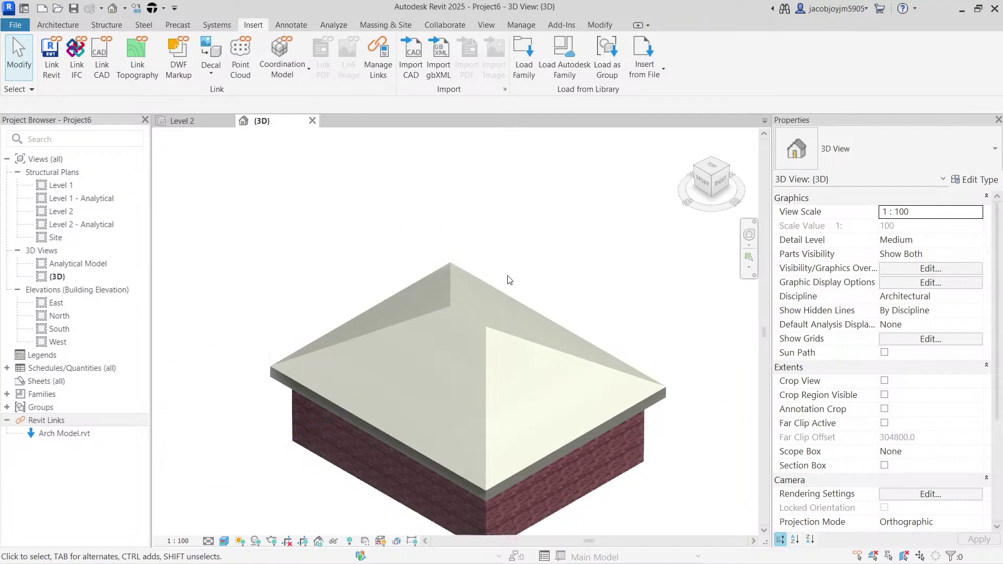